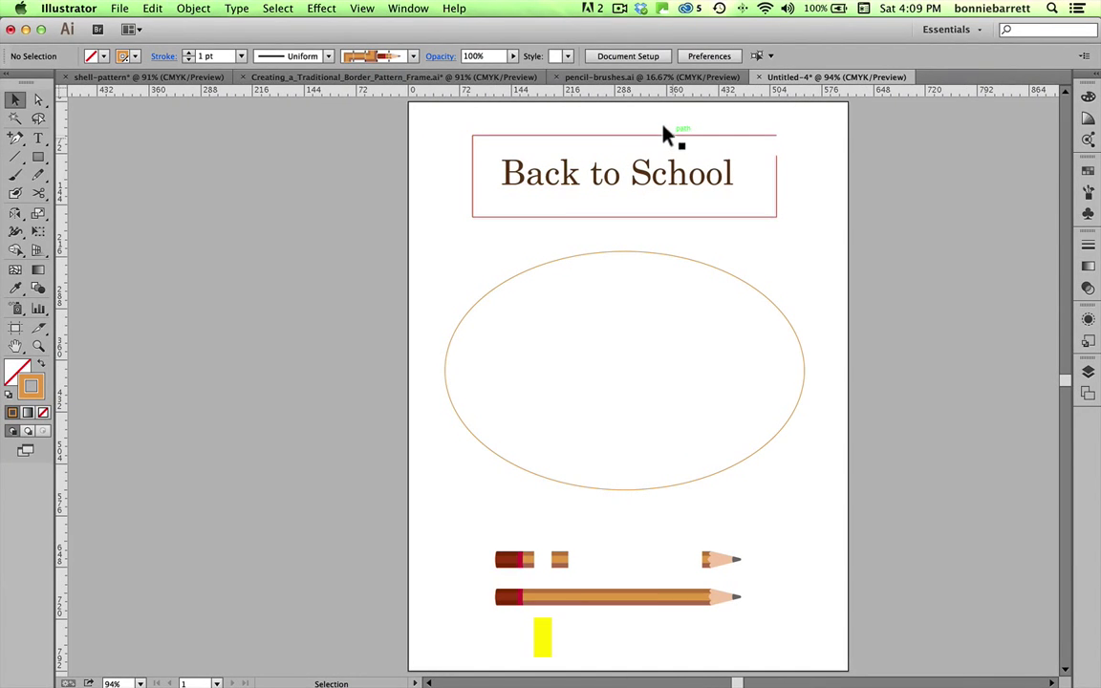
Step: Apply the pencil pattern brush to the rectangle framing the Back to School title
left_click(667, 134)
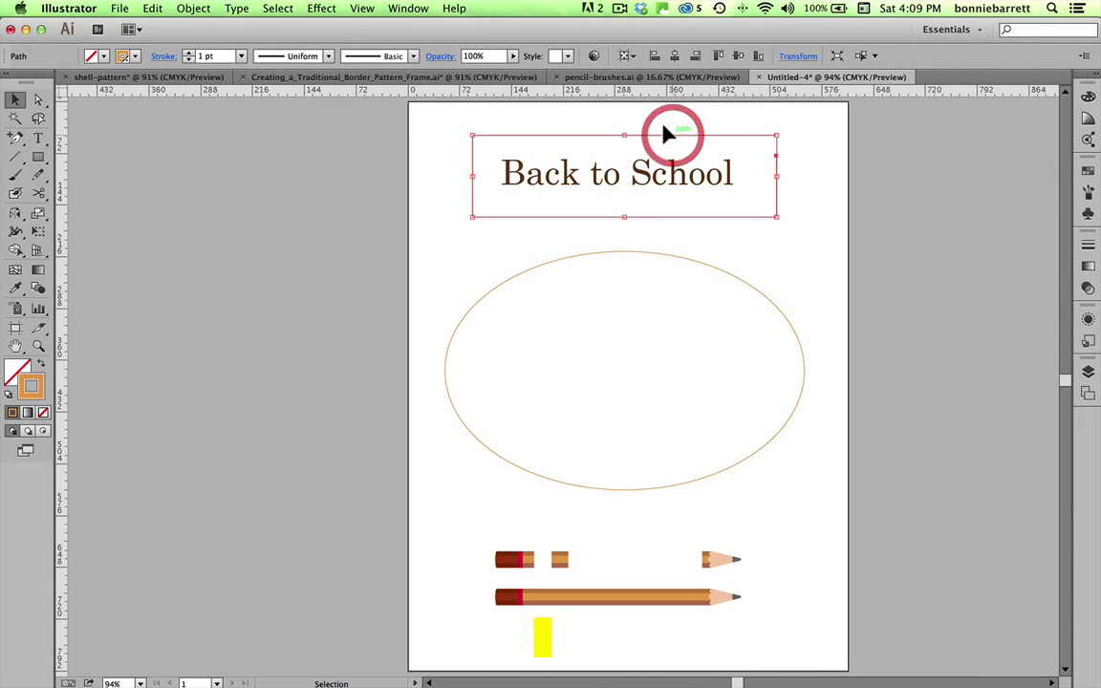
left_click(1089, 193)
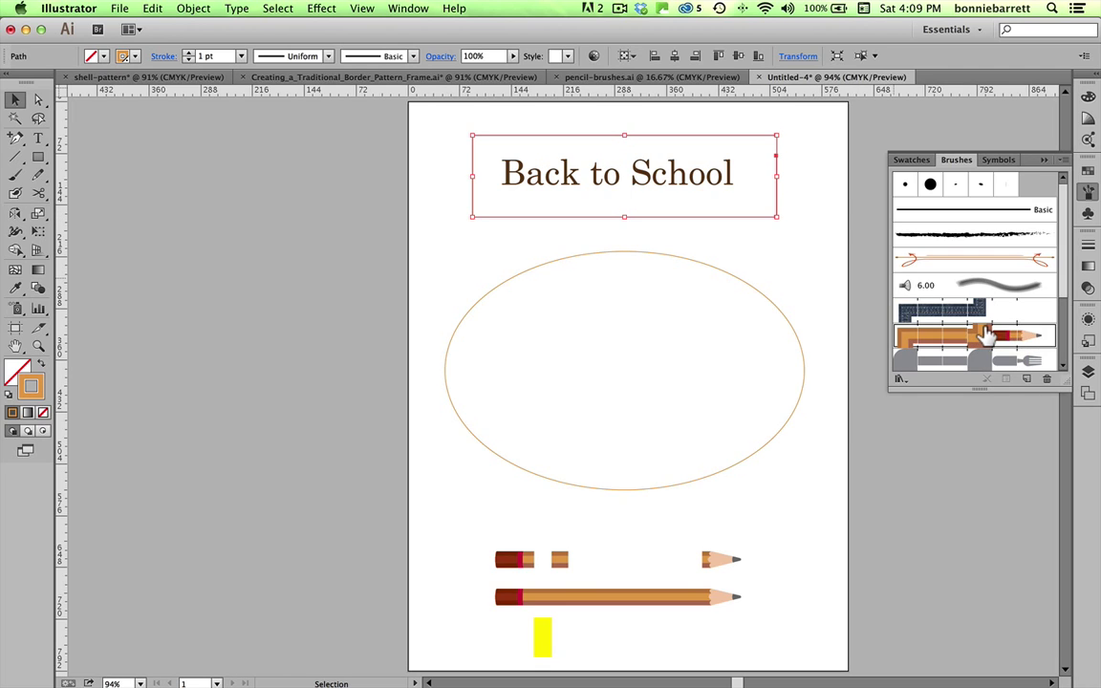
left_click(985, 334)
left_click(828, 264)
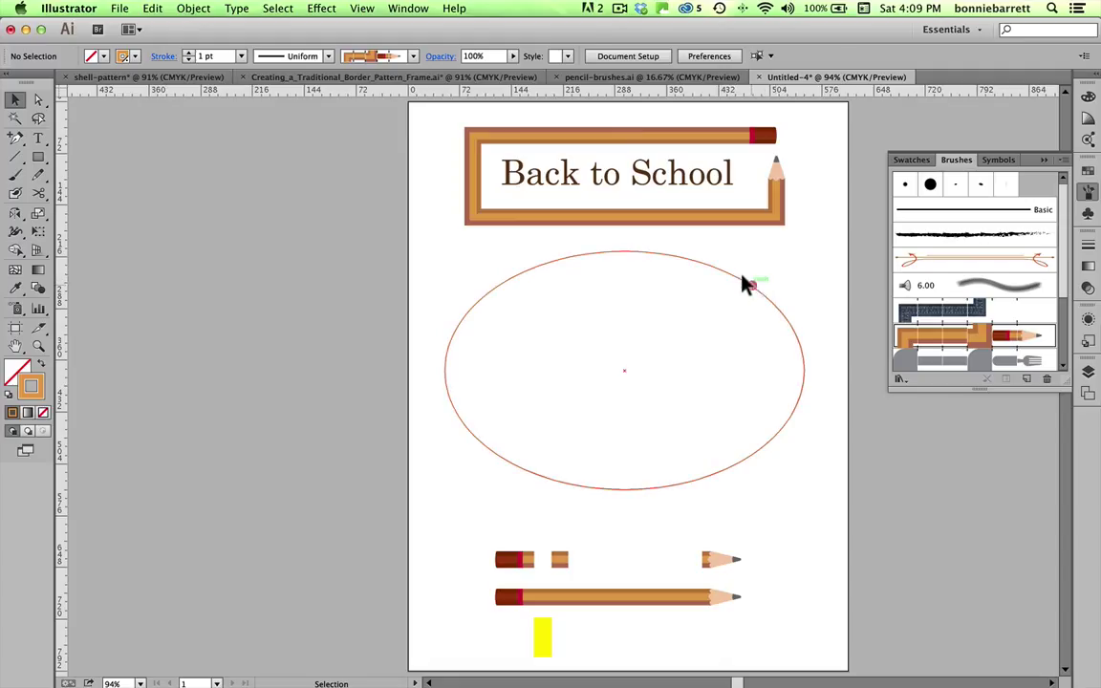
Step: Apply the pencil pattern brush to the ellipse and check the result
left_click(745, 285)
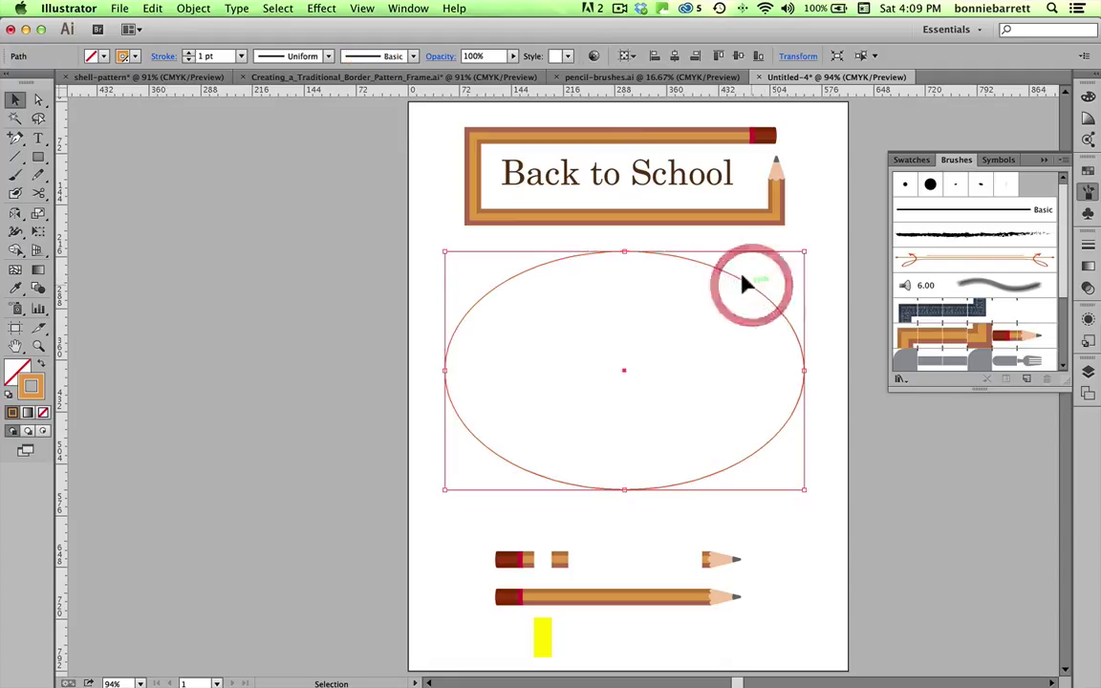
left_click(936, 335)
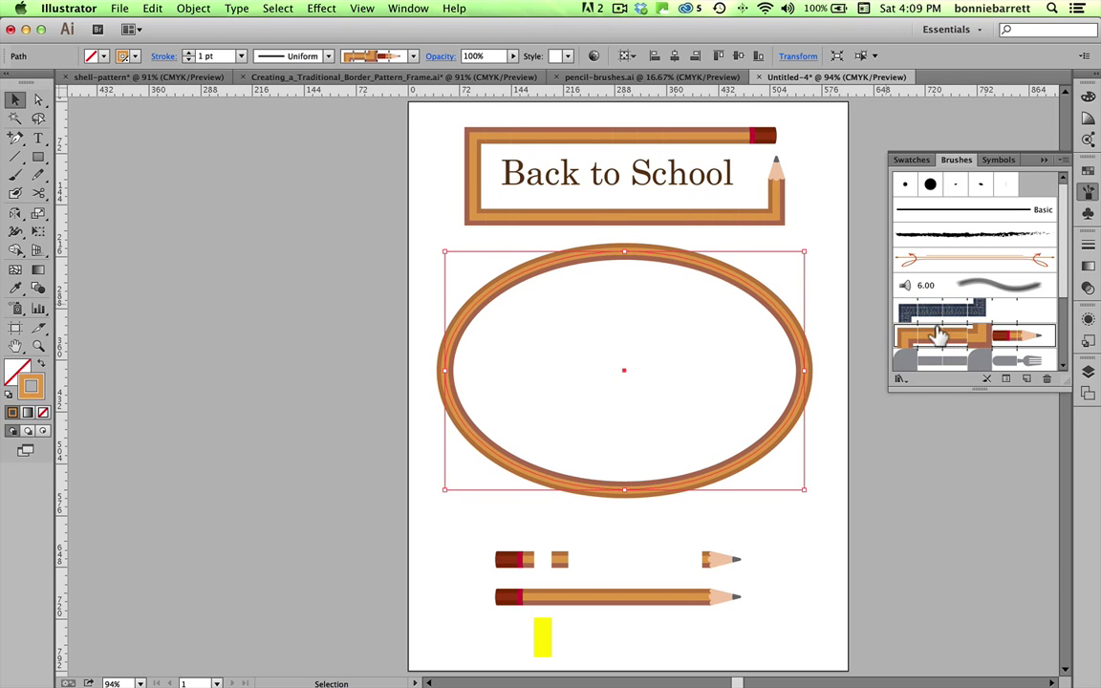
left_click(806, 276)
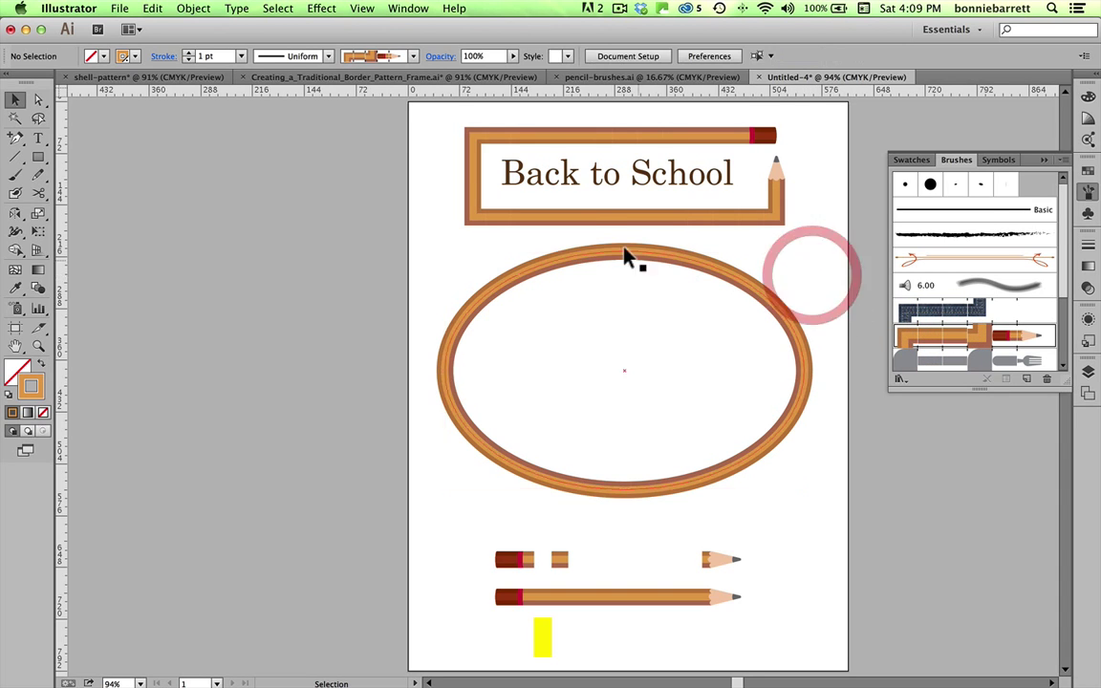
left_click(685, 263)
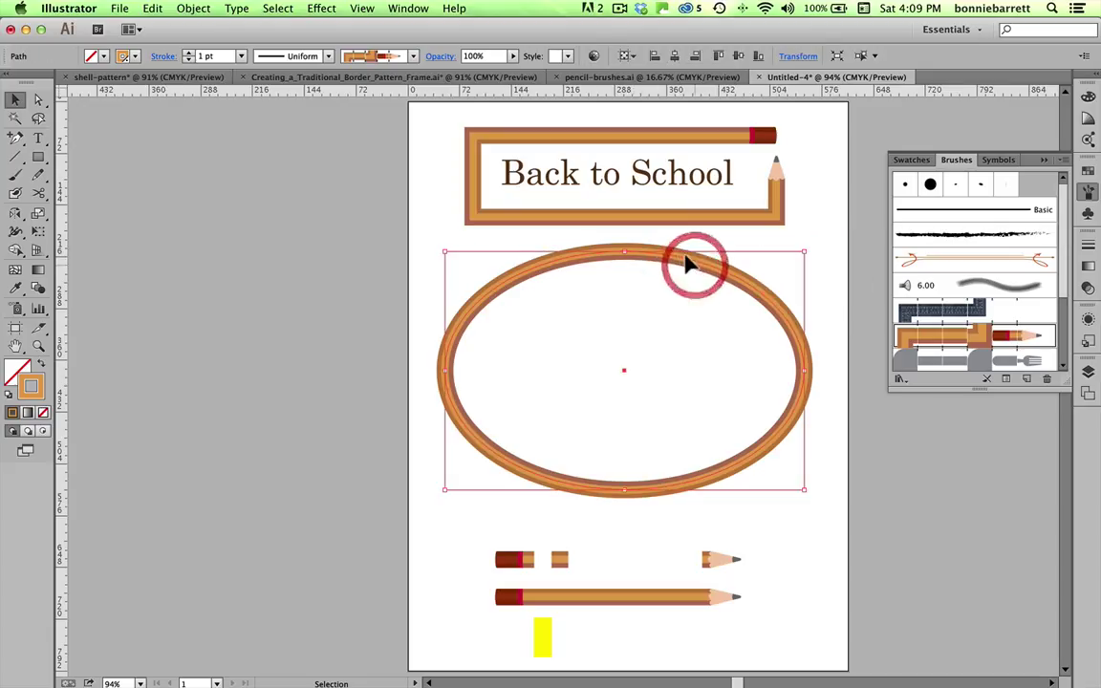
Step: Turn on Dashed Line for the ellipse's stroke in the full Stroke options
left_click(1090, 247)
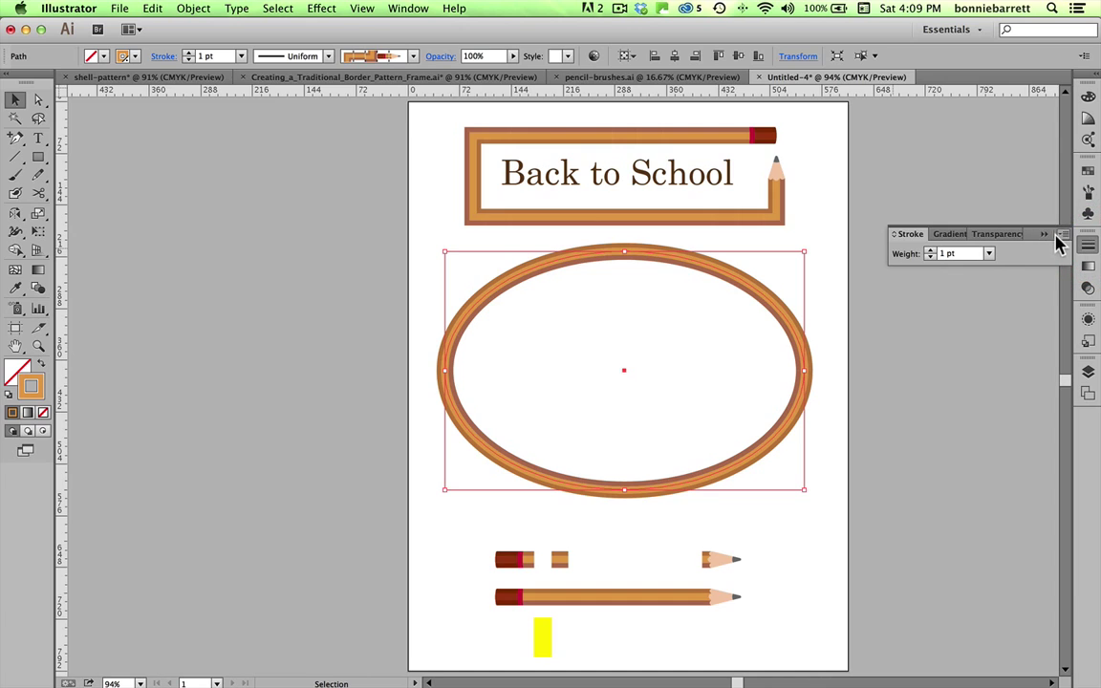
left_click(1062, 234)
left_click(1062, 237)
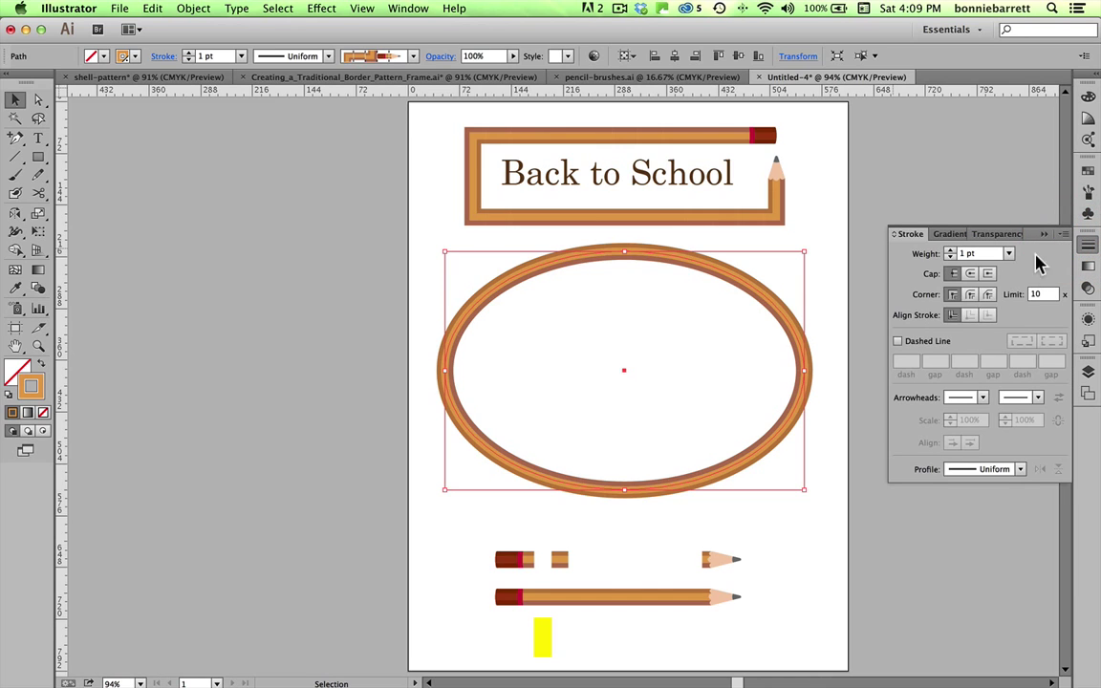
left_click(897, 341)
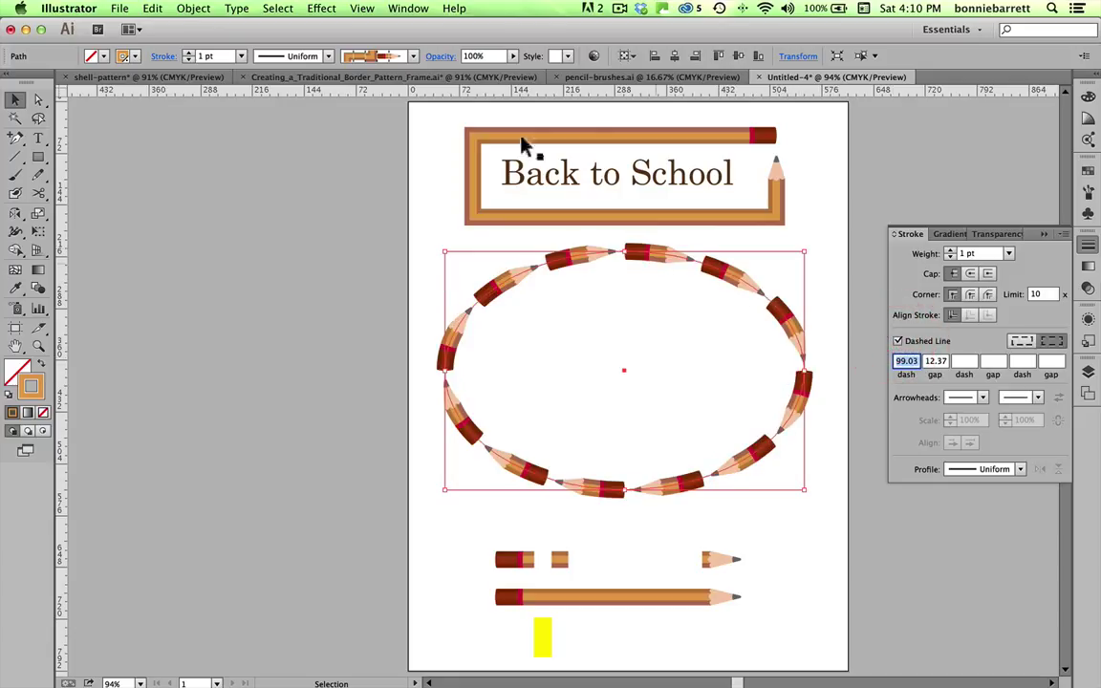
Step: Set the ellipse's stroke weight to 2 pt
left_click(242, 56)
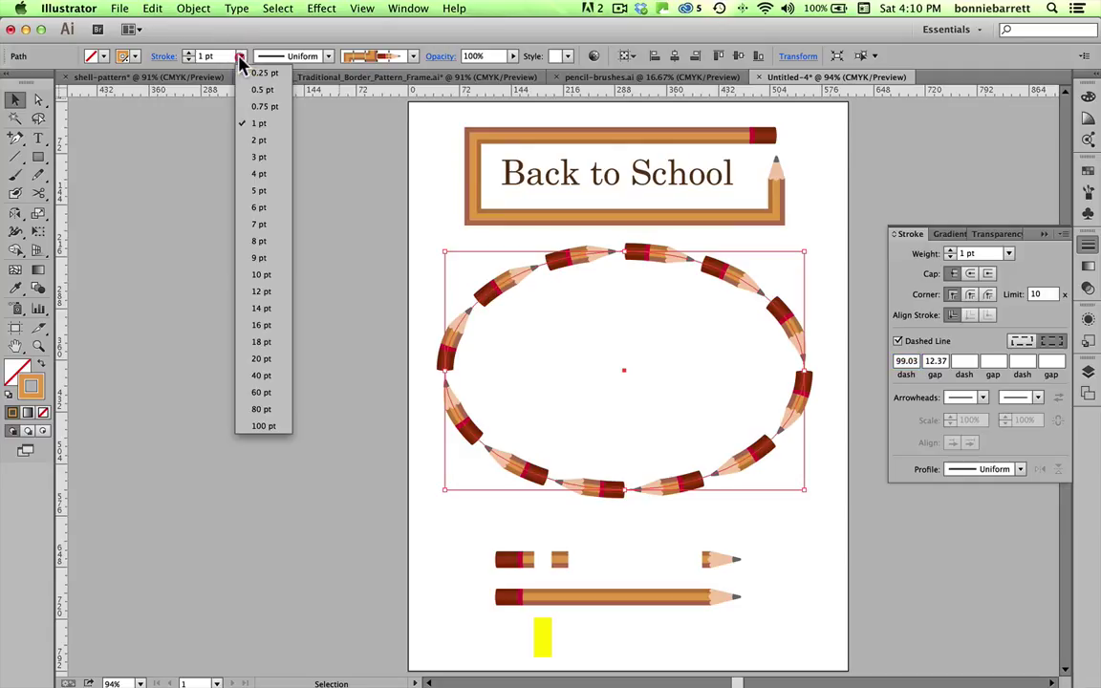
left_click(242, 109)
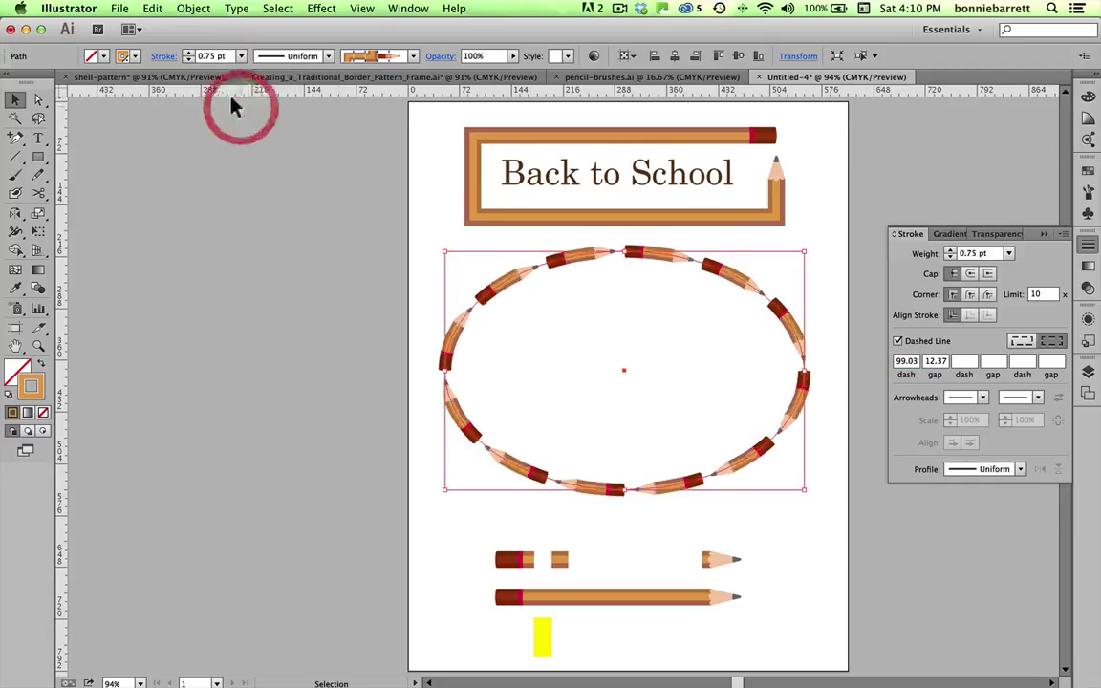
left_click(1010, 254)
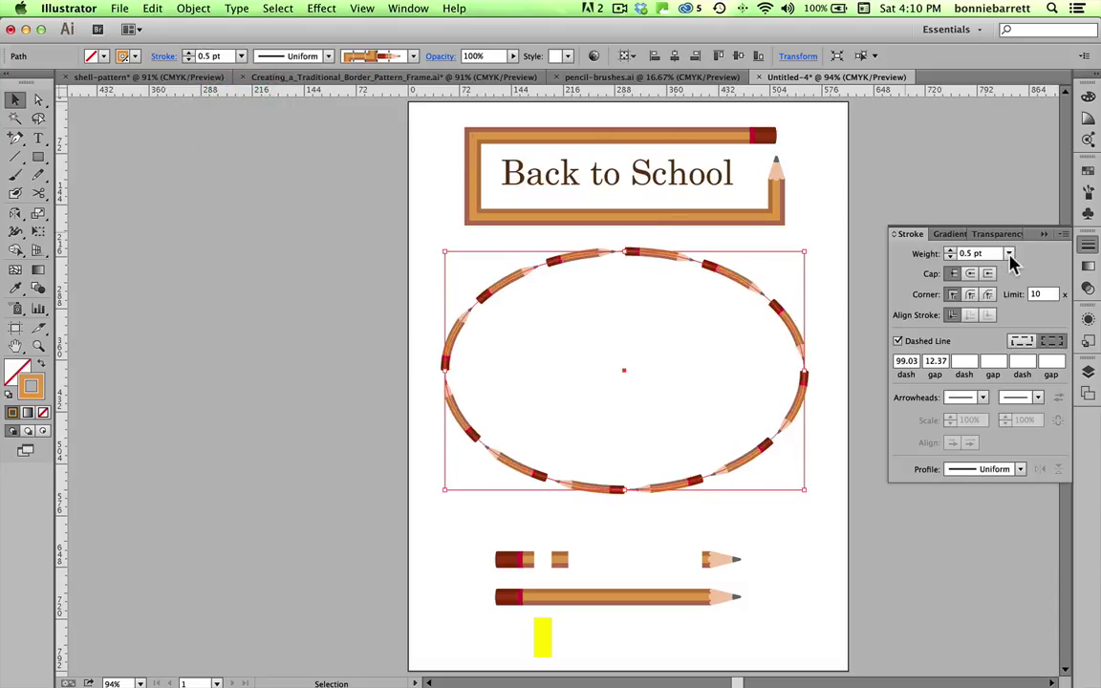
left_click(1009, 254)
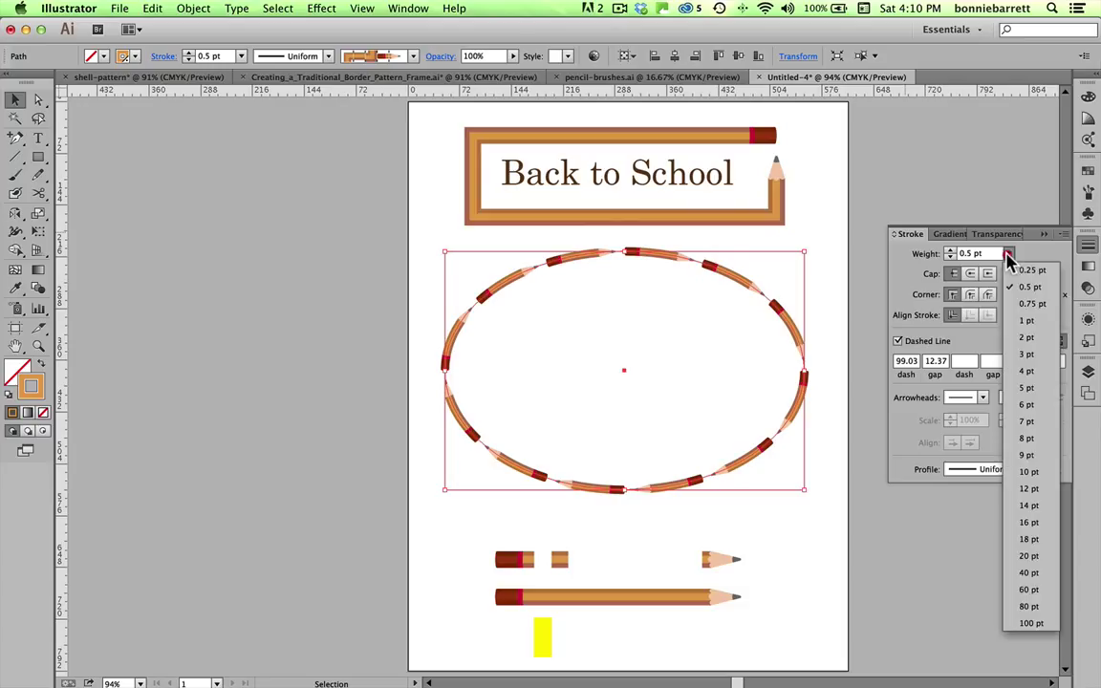
left_click(1028, 342)
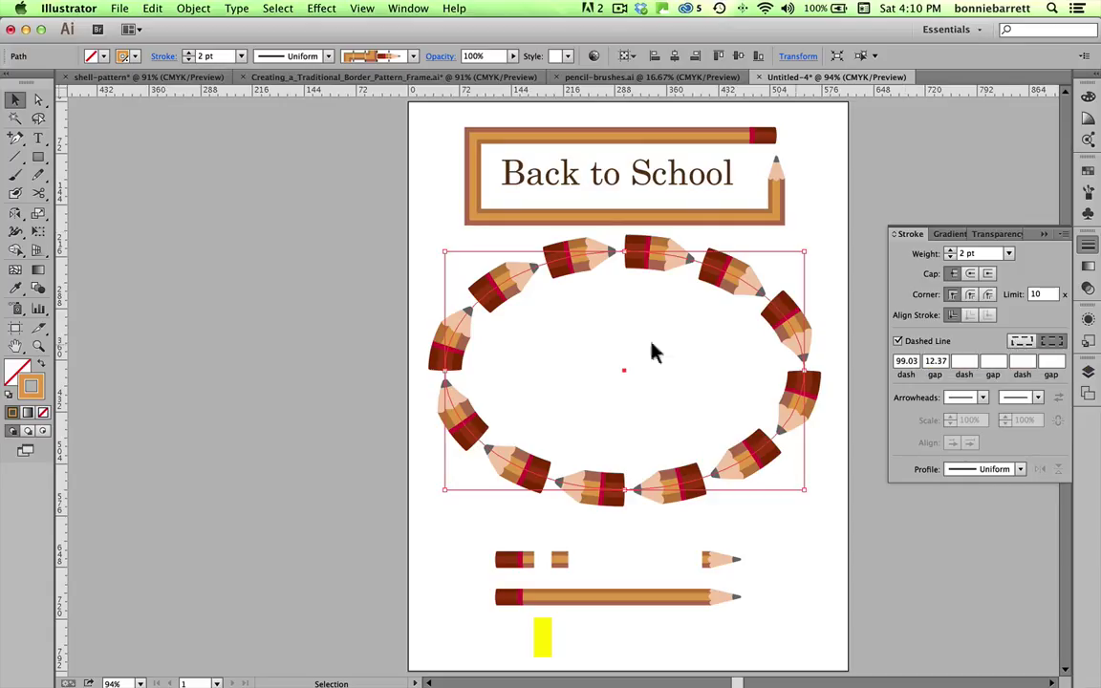
Step: Zoom in on the lower pencil pieces and the yellow box
left_click(39, 346)
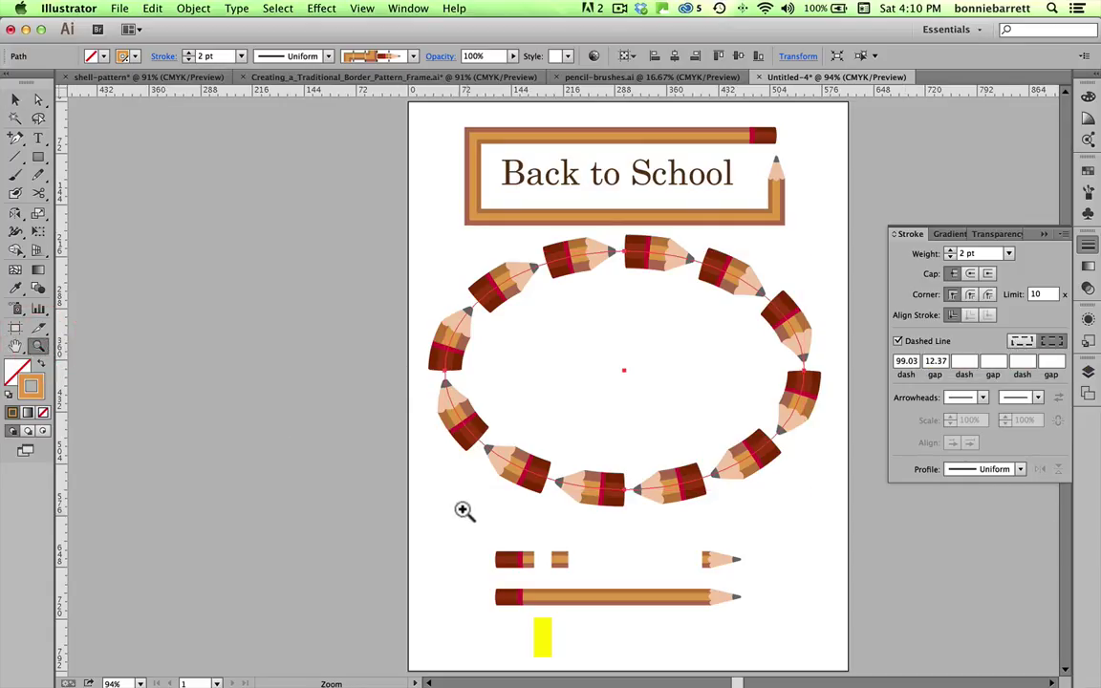
left_click_drag(469, 516, 790, 645)
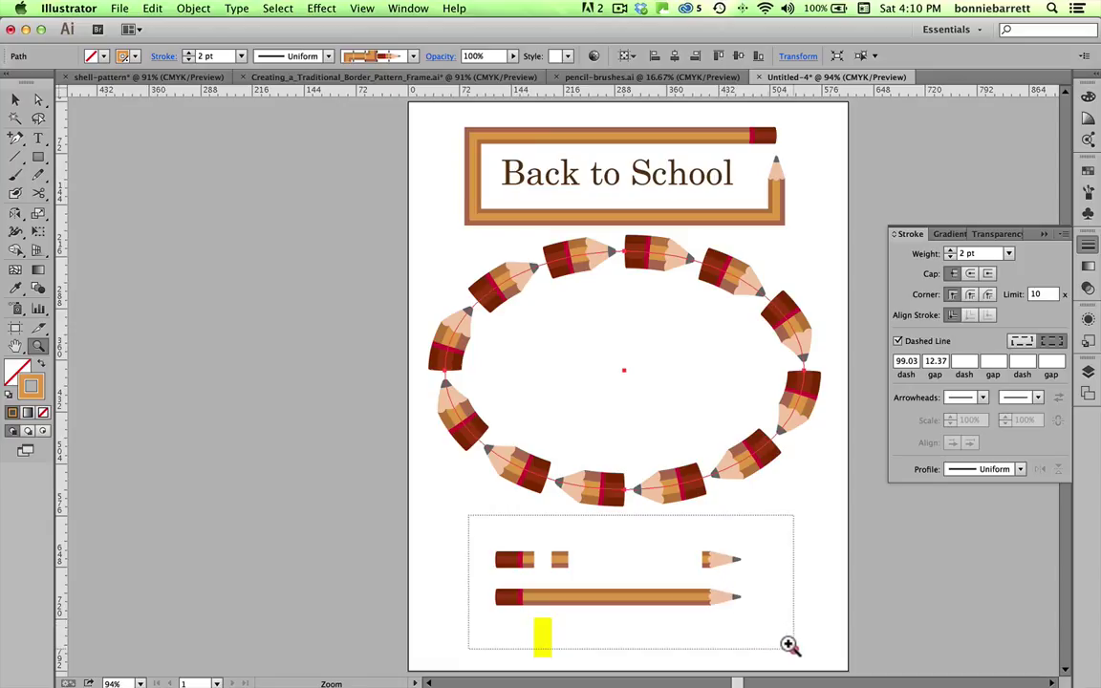
left_click_drag(789, 645, 790, 647)
left_click_drag(790, 645, 791, 646)
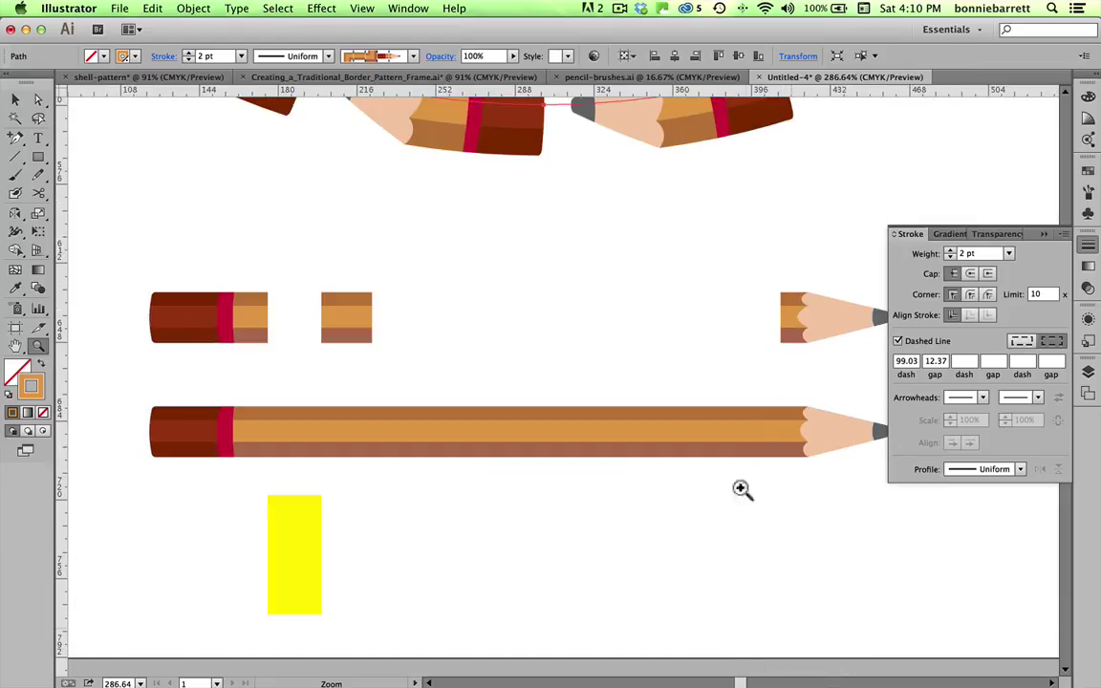
Step: Close the Stroke panel and toggle Outline view, then return to Preview
left_click(1045, 235)
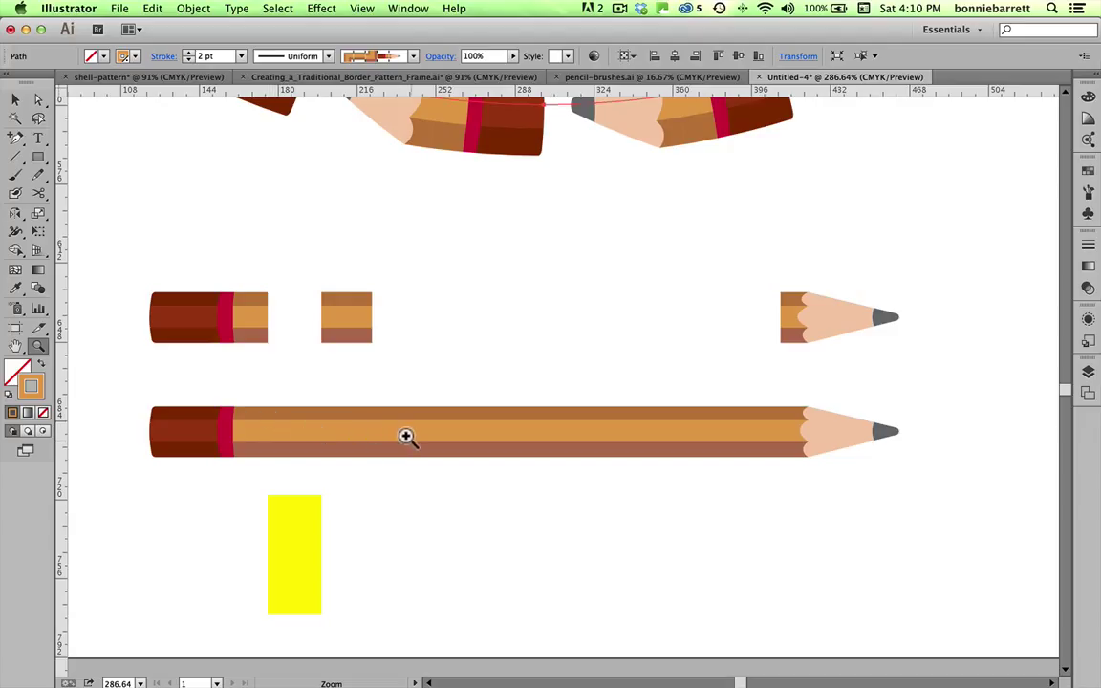
key("v")
left_click(360, 10)
left_click(363, 28)
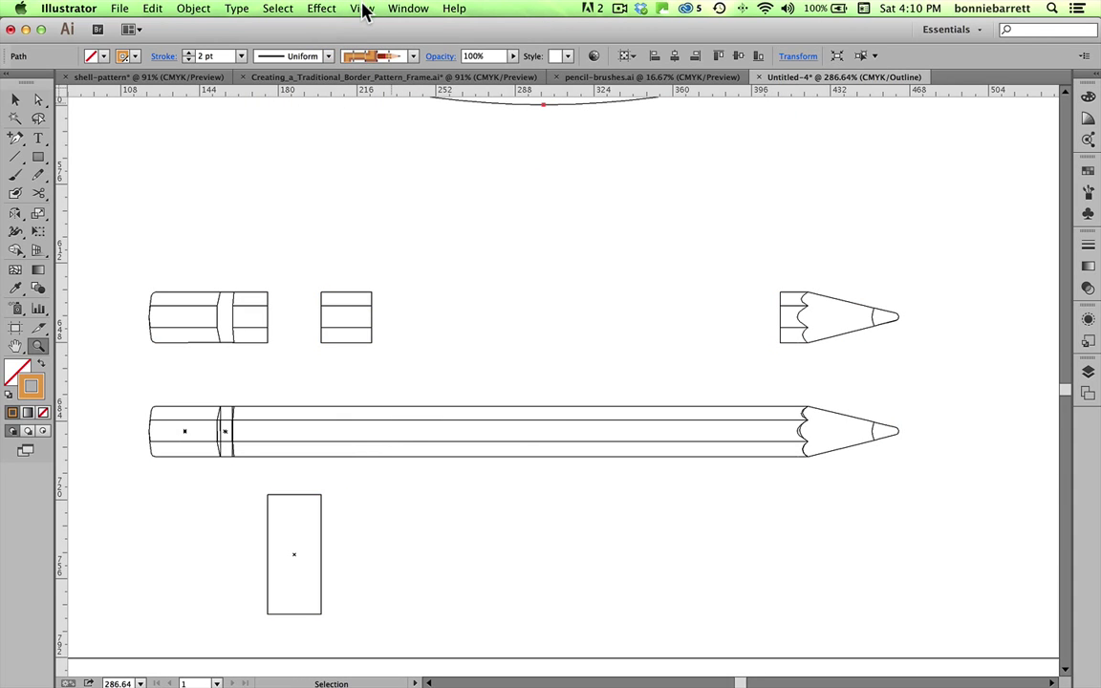
left_click(361, 8)
left_click(363, 27)
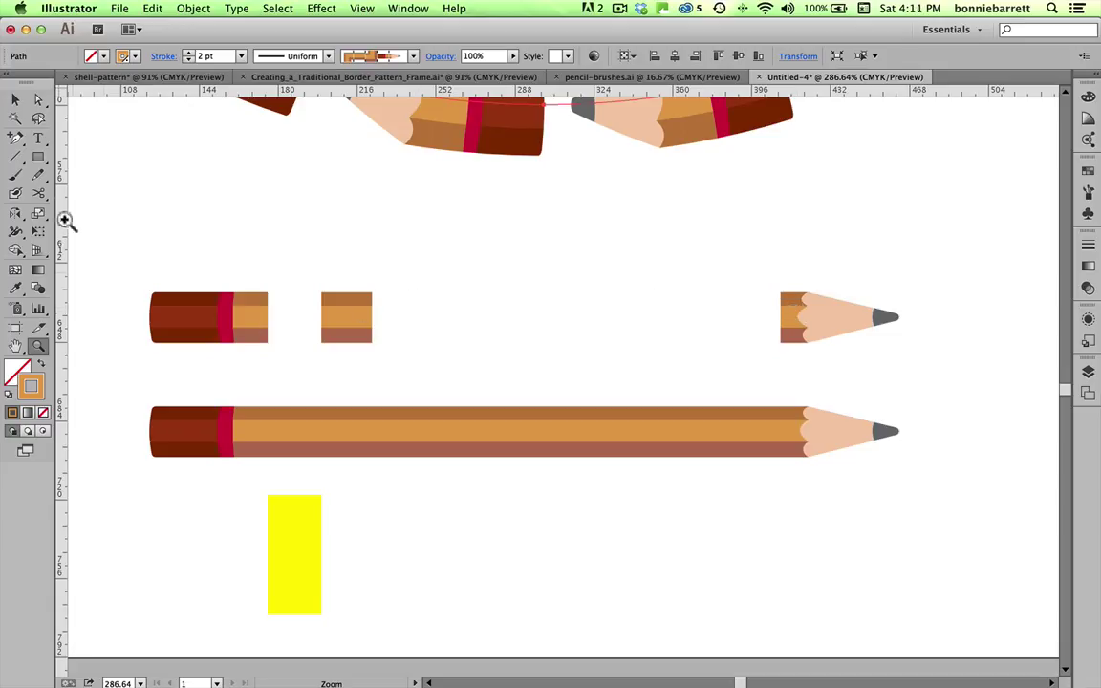
Step: Group all parts of the long pencil
left_click(14, 100)
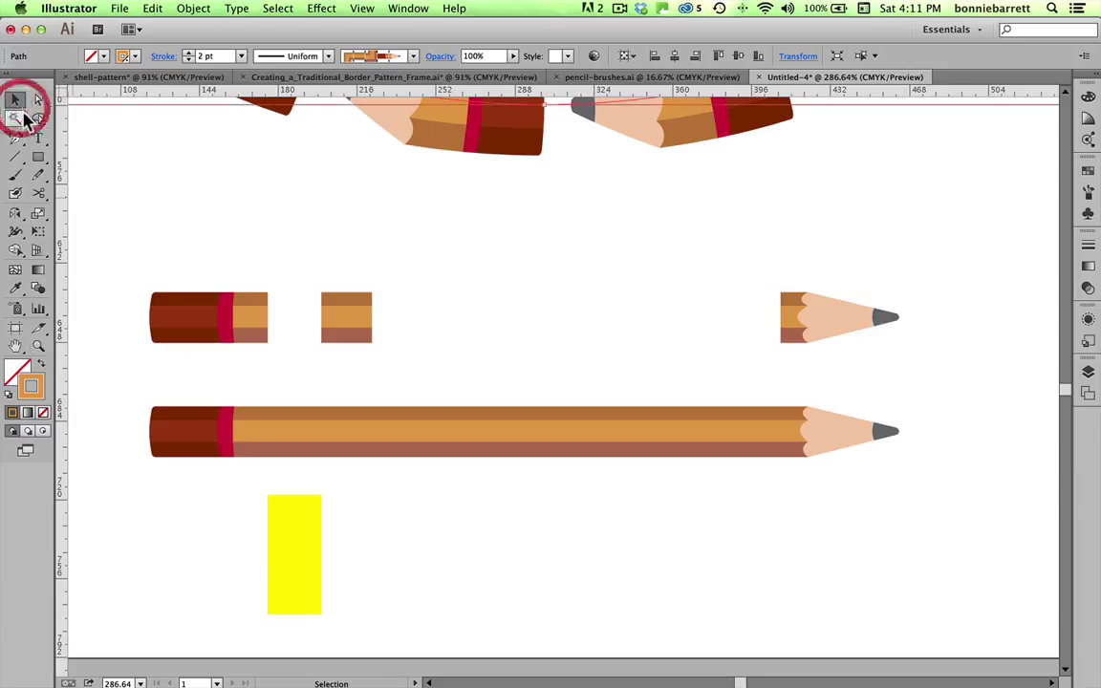
mouse_move(125, 385)
left_mouse_down()
mouse_move(285, 455)
mouse_move(636, 492)
mouse_move(909, 468)
left_mouse_up()
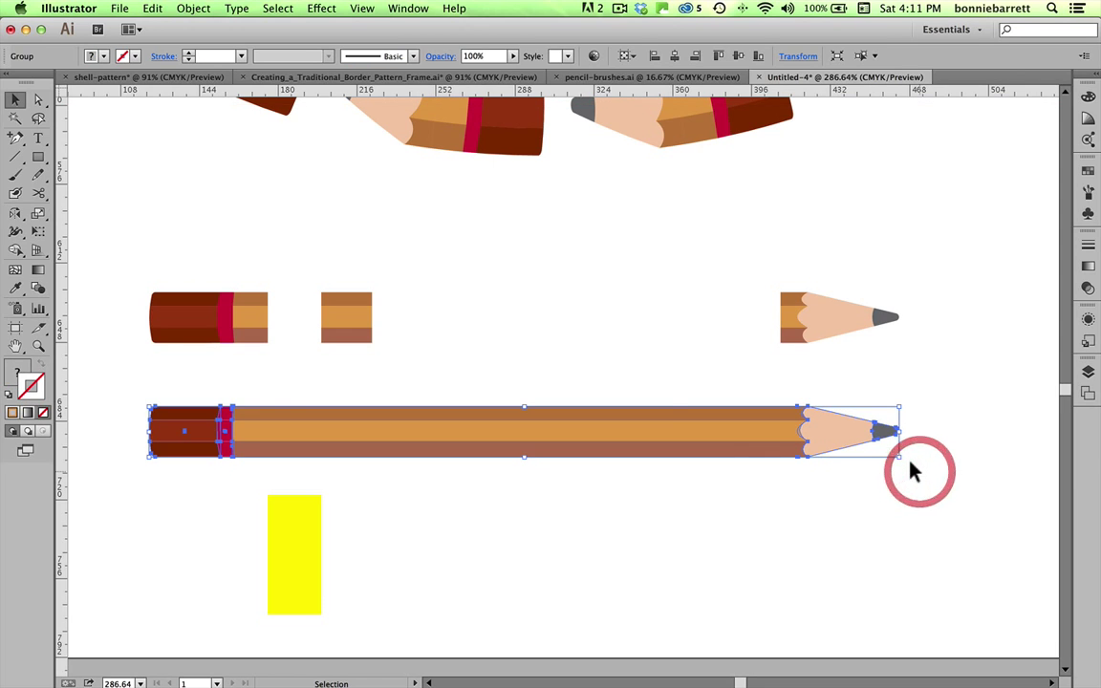
left_click(192, 11)
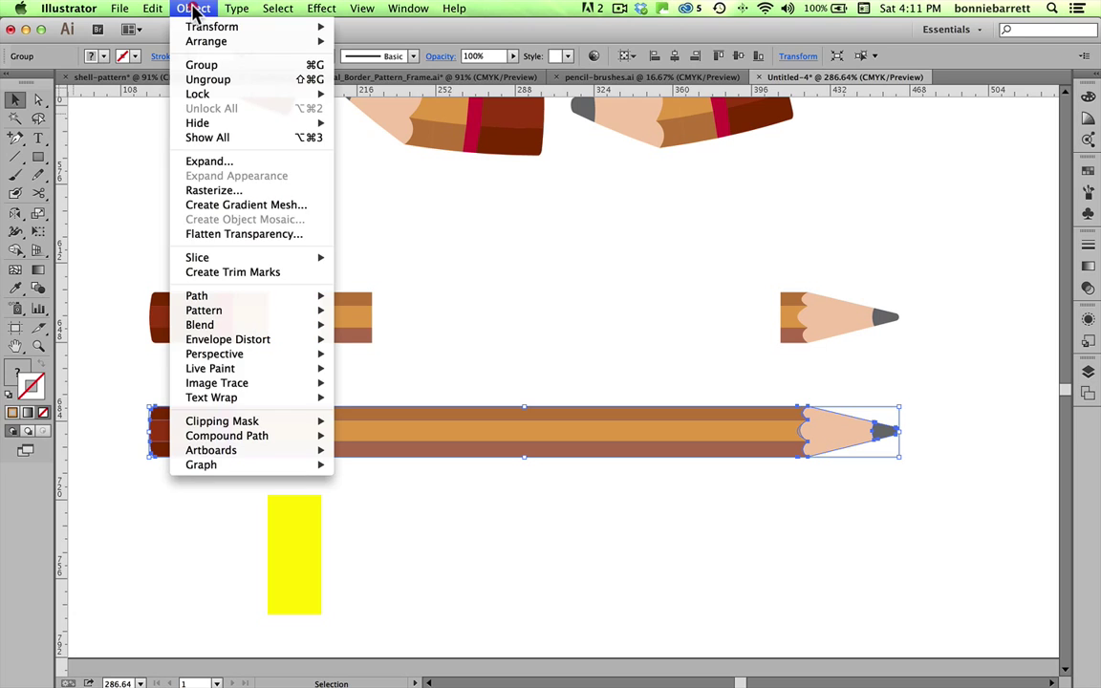
left_click(187, 65)
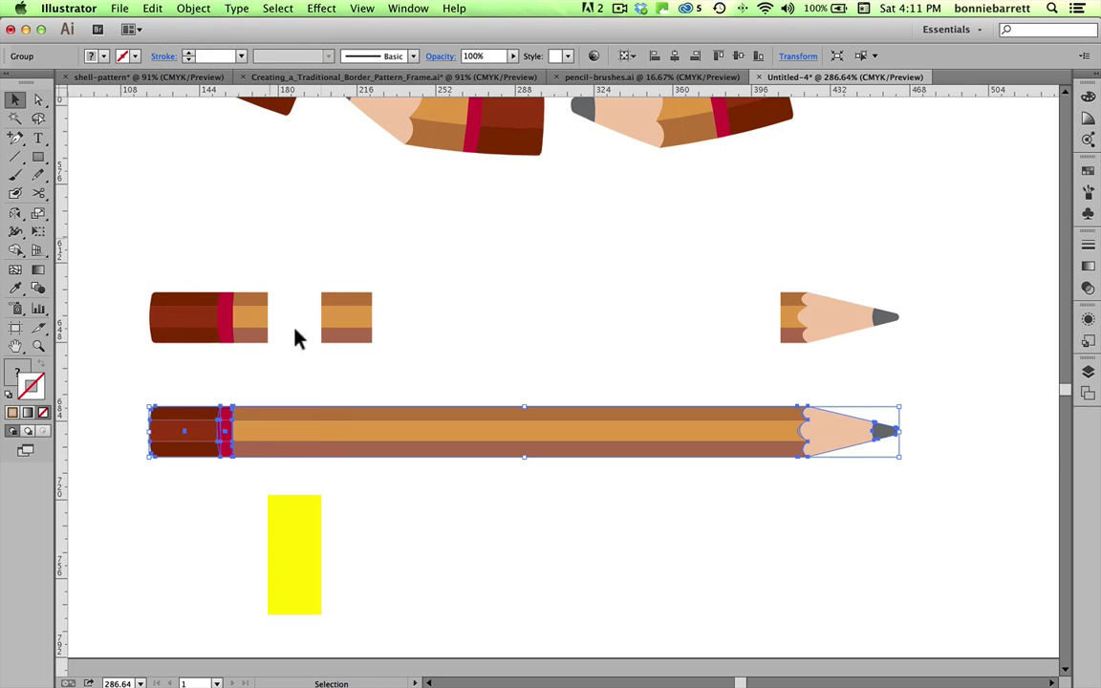
left_click(377, 532)
Step: Move the yellow rectangle onto the long pencil, duplicate it rightward, and select everything
left_click(296, 531)
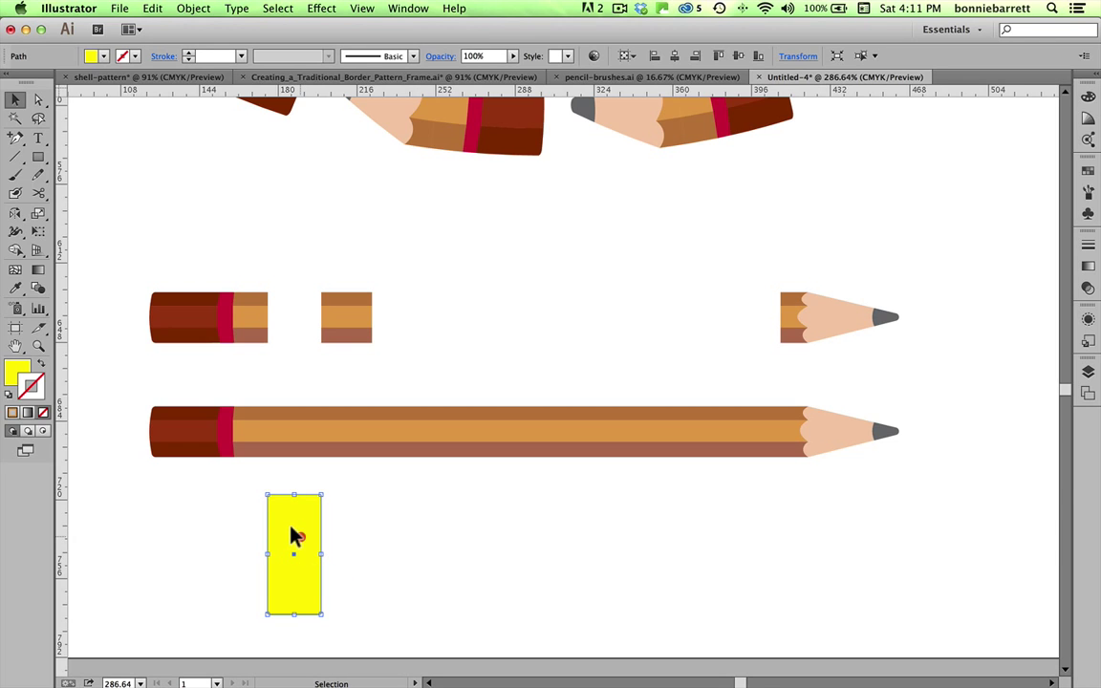
left_click_drag(293, 537, 296, 383)
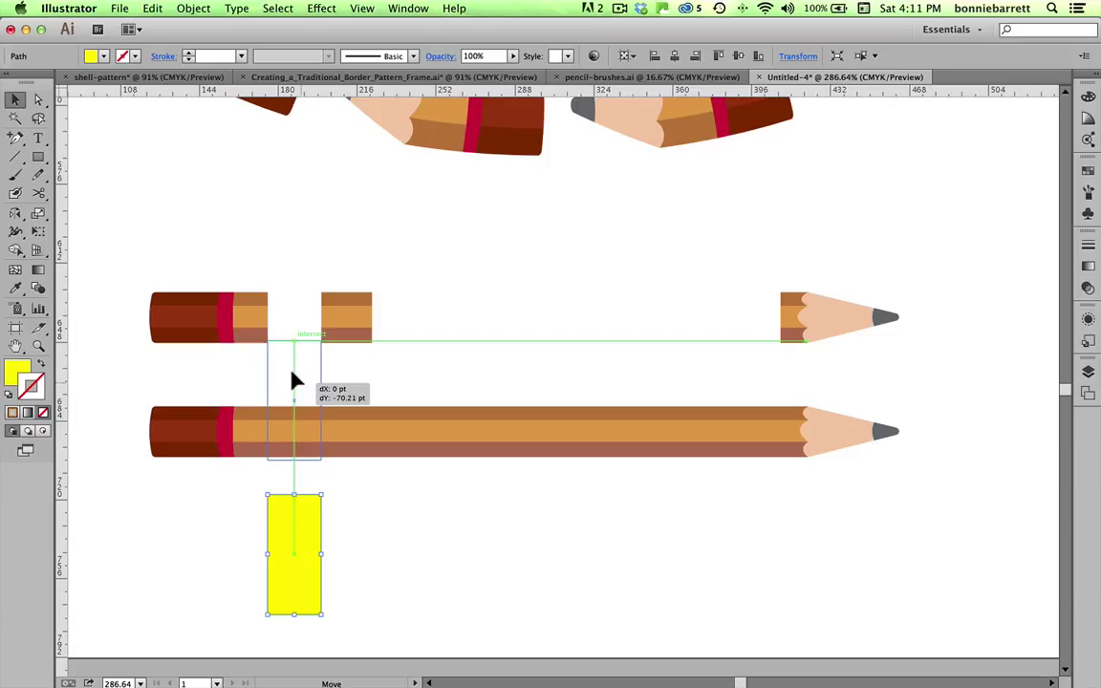
left_click_drag(296, 381, 295, 381)
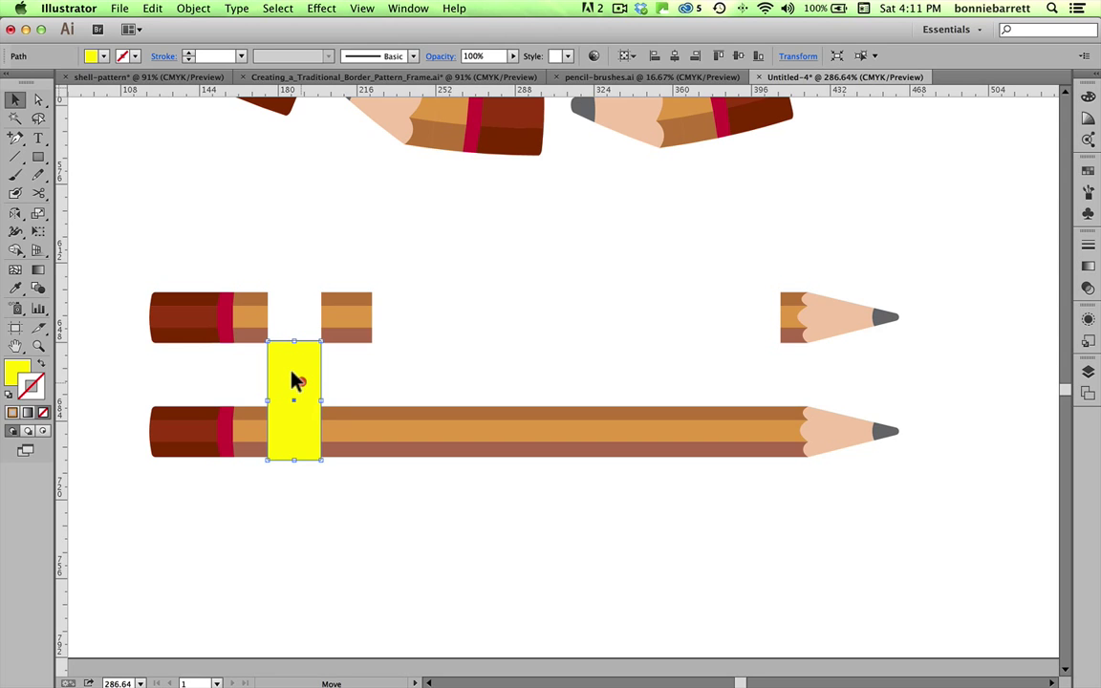
left_click_drag(302, 377, 744, 376)
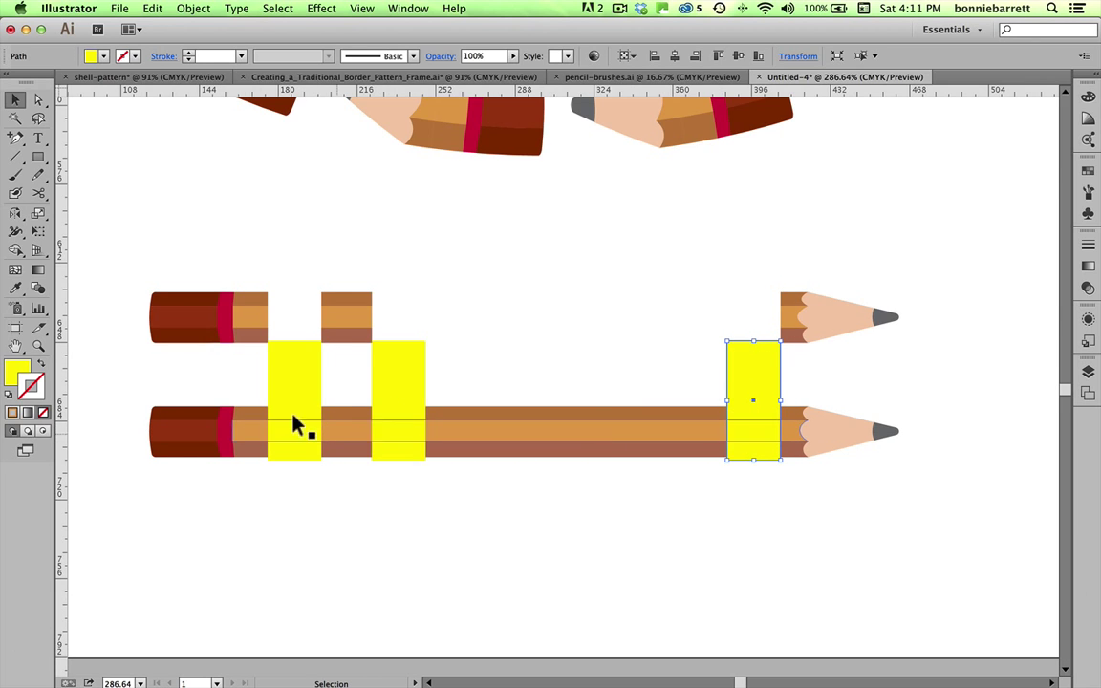
mouse_move(139, 381)
left_mouse_down()
mouse_move(672, 479)
mouse_move(816, 493)
left_mouse_up()
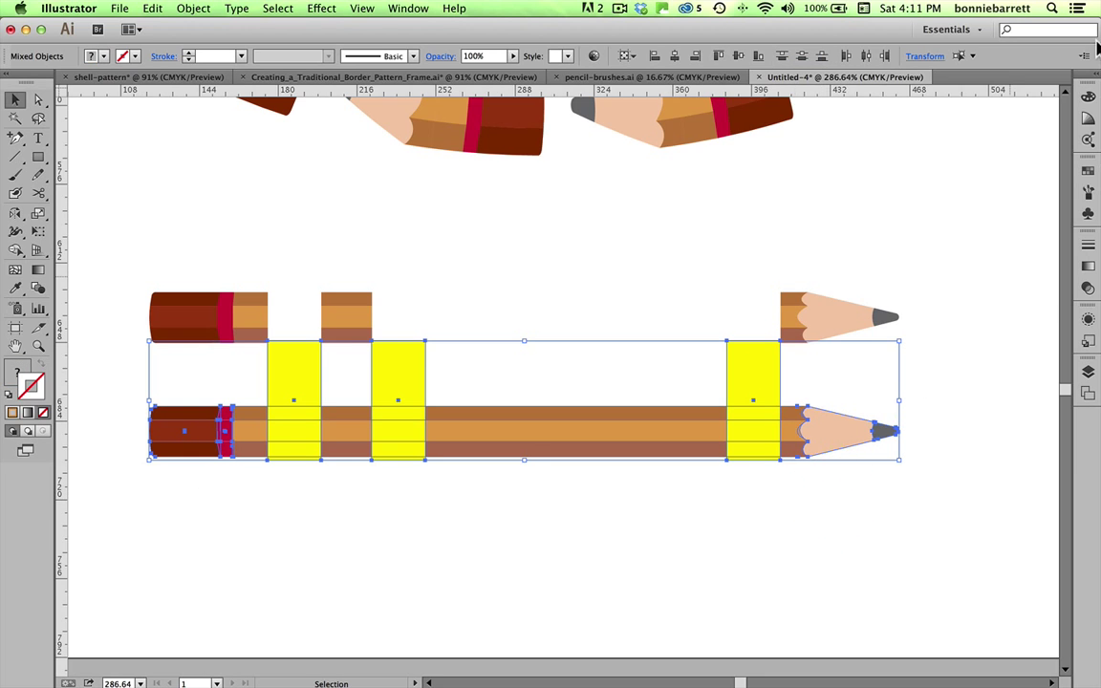
Step: Apply Pathfinder Trim to the long pencil and the three yellow rectangles
left_click(417, 9)
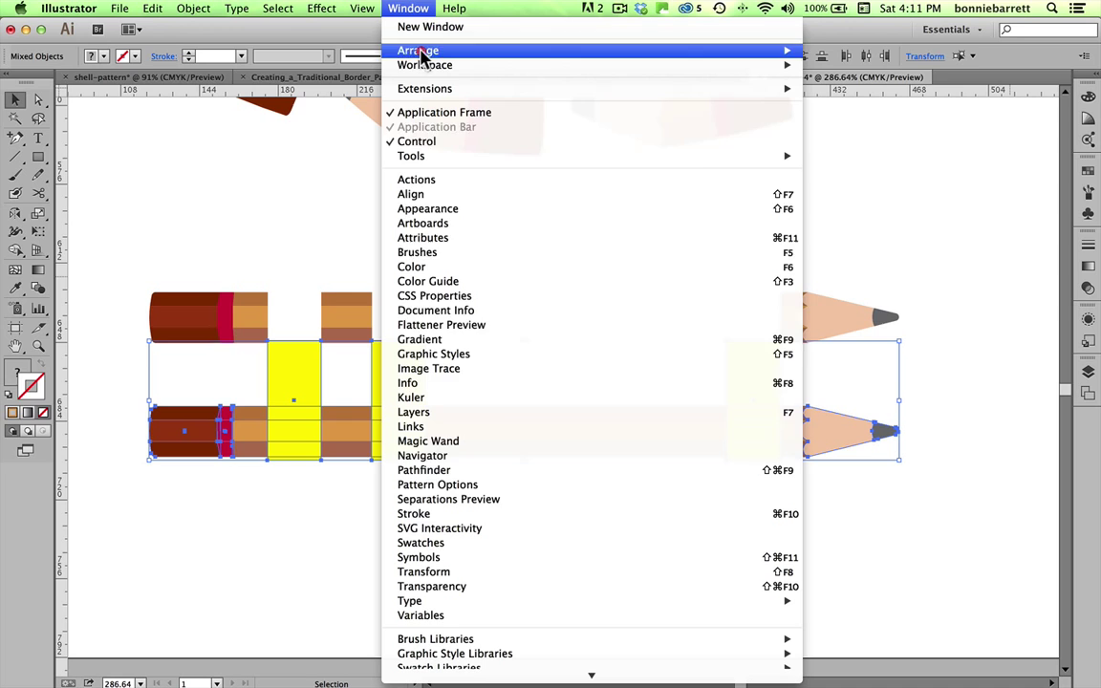
left_click(504, 478)
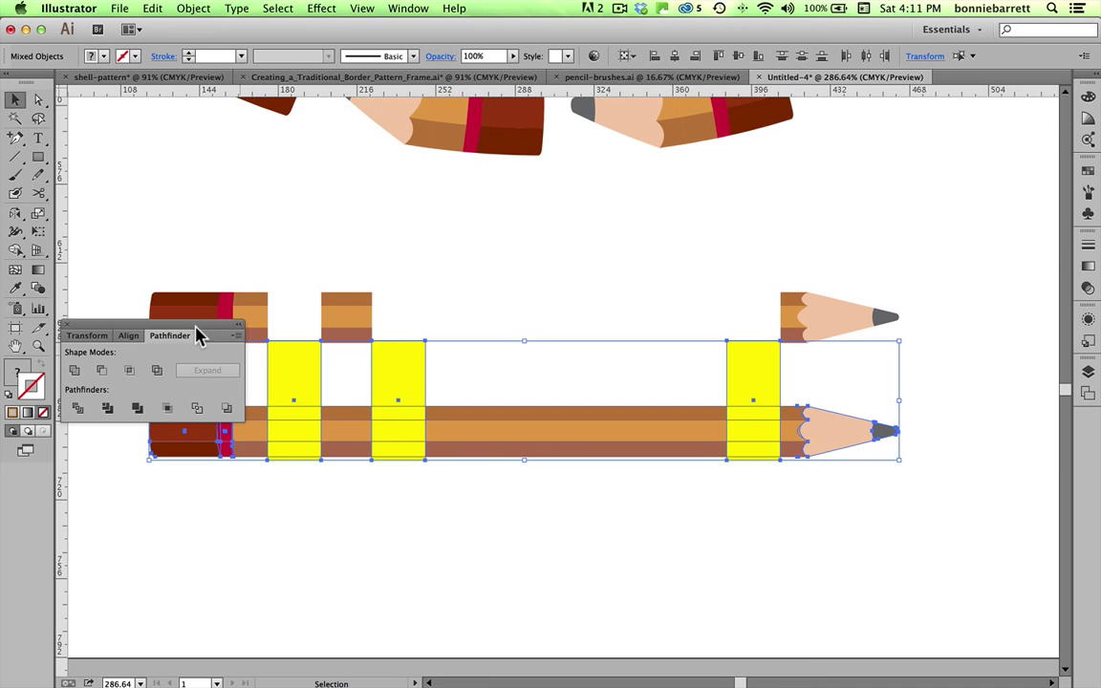
left_click_drag(198, 335, 994, 113)
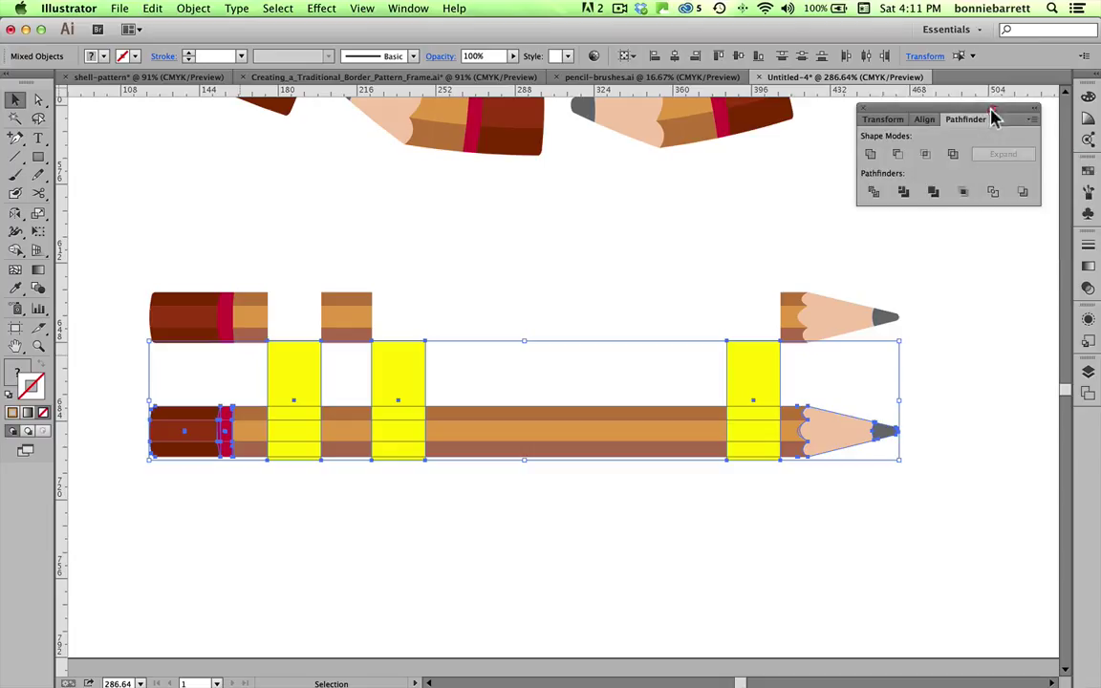
left_click(904, 194)
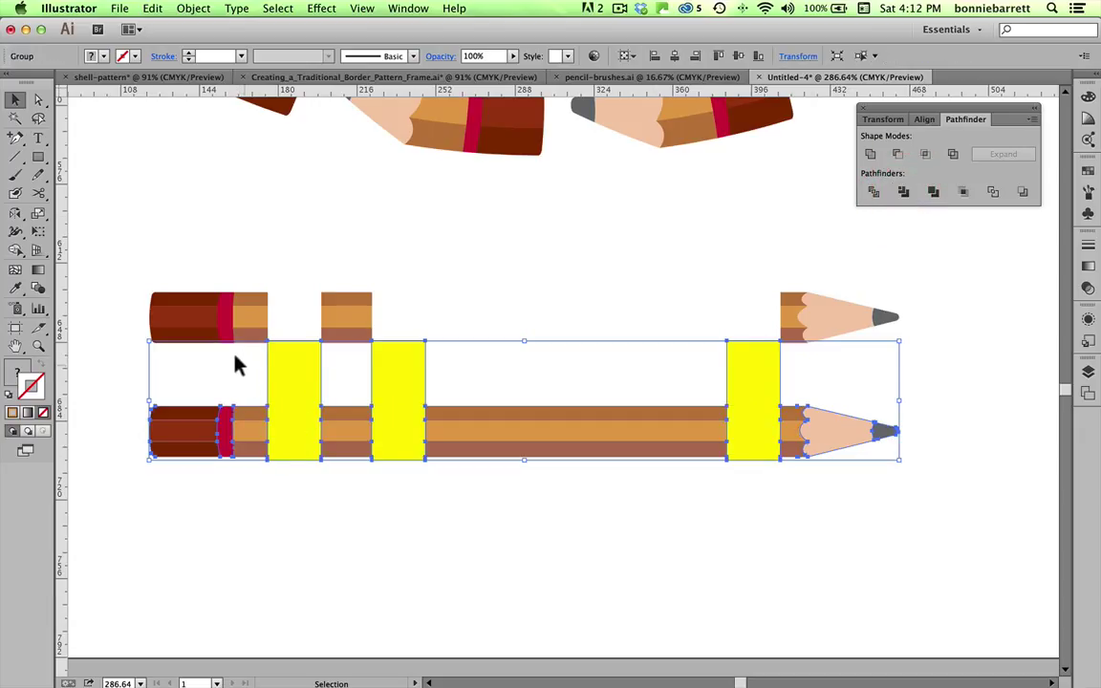
Step: Ungroup the trimmed pencil and delete the first two yellow rectangles with their pieces
left_click(193, 9)
left_click(195, 81)
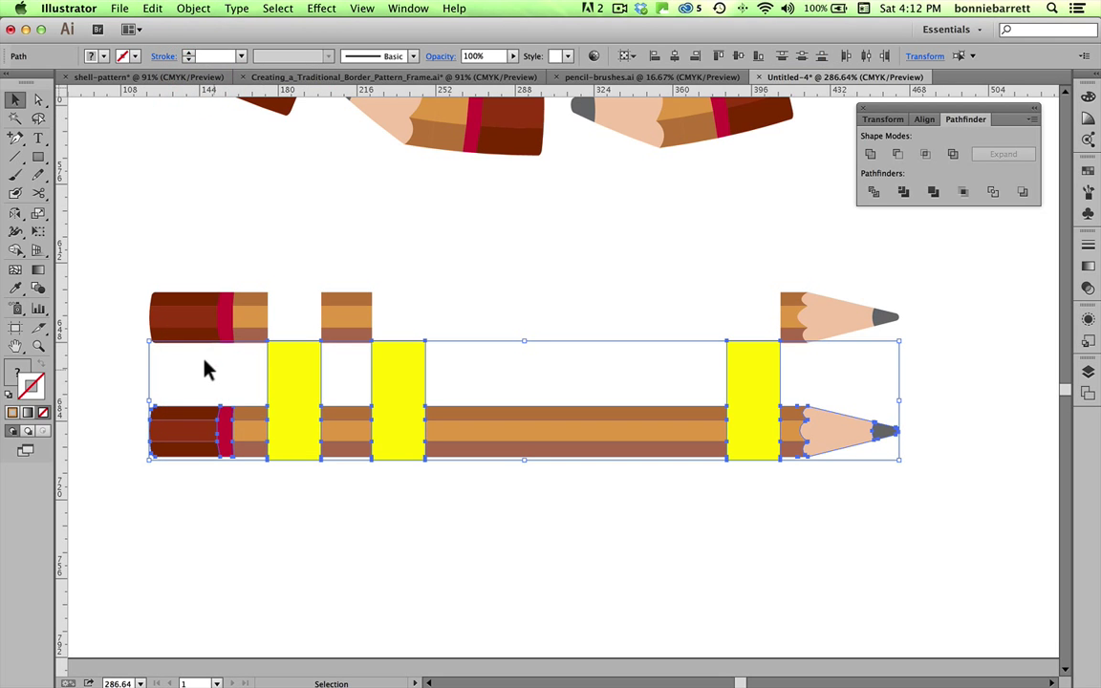
left_click(207, 370)
left_click(294, 376)
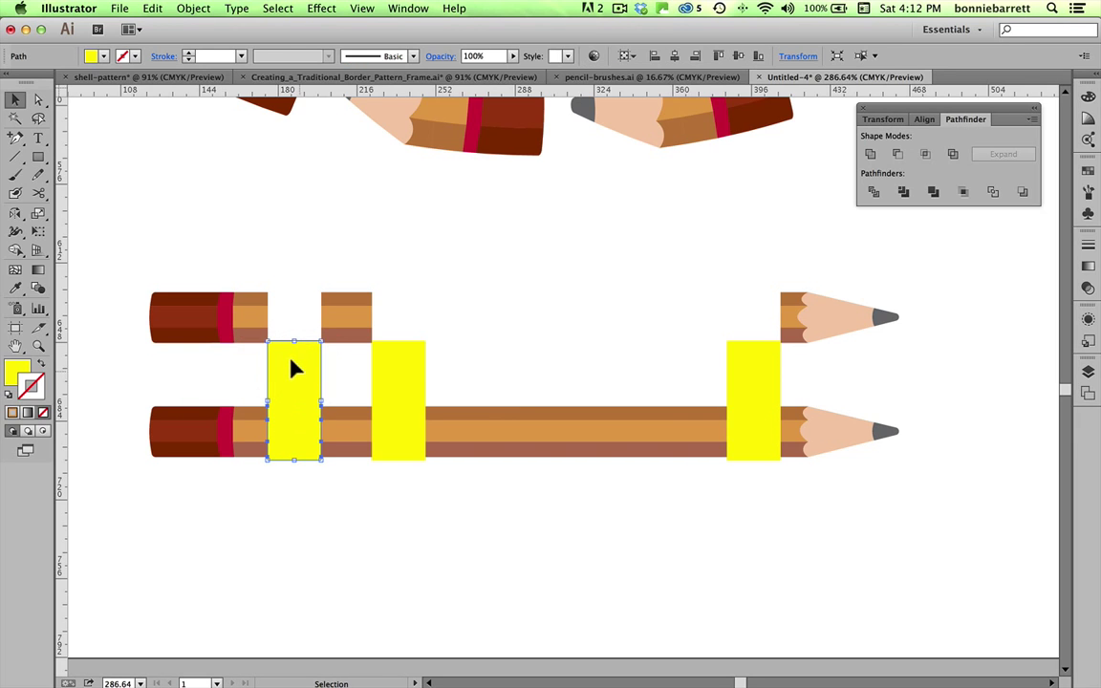
key("Delete")
left_click(397, 378)
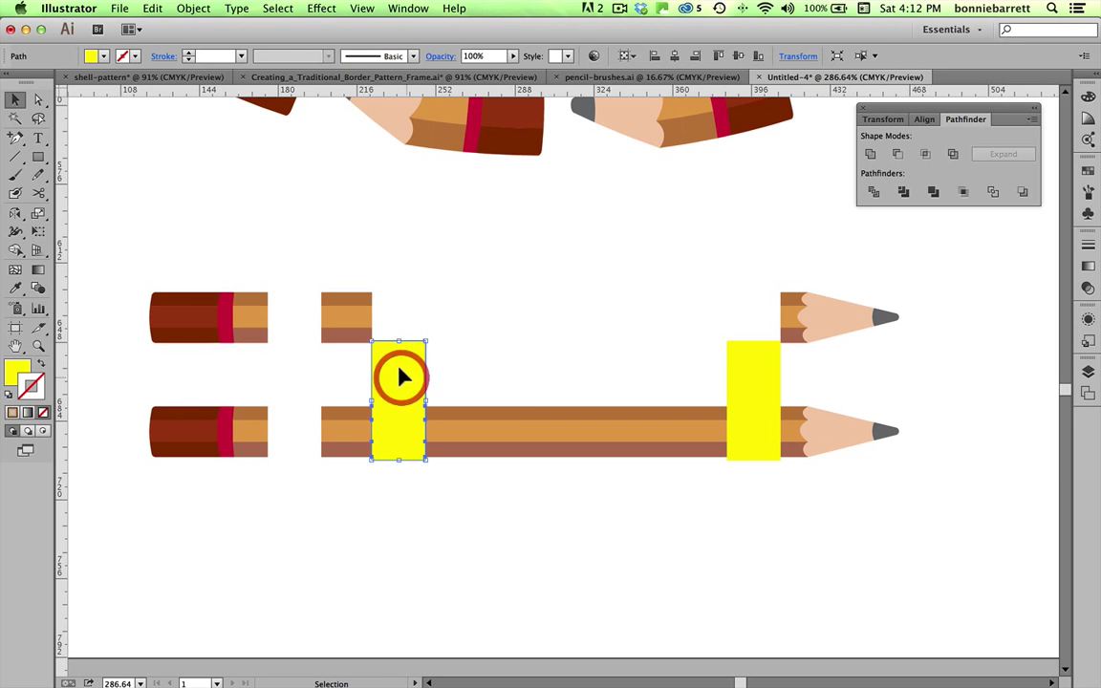
key("Delete")
Step: Delete the long body piece and last yellow rectangle, then select the small middle tile
mouse_move(424, 362)
left_mouse_down()
mouse_move(575, 501)
mouse_move(580, 493)
left_mouse_up()
key("Delete")
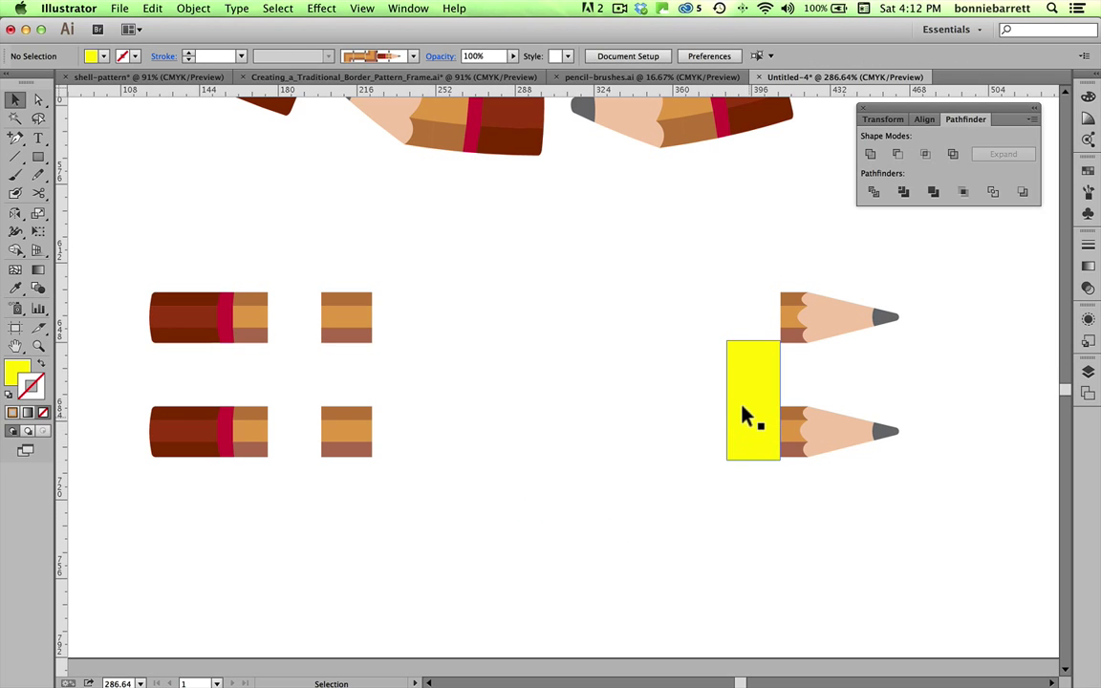
left_click(745, 420)
key("Delete")
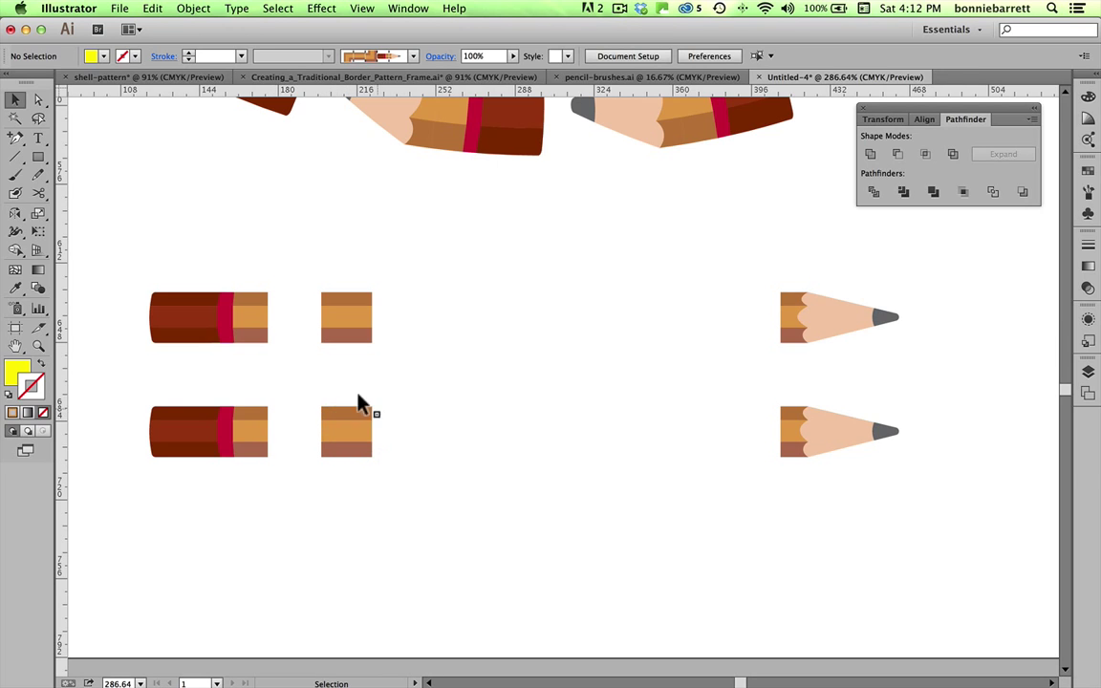
left_click_drag(301, 389, 386, 482)
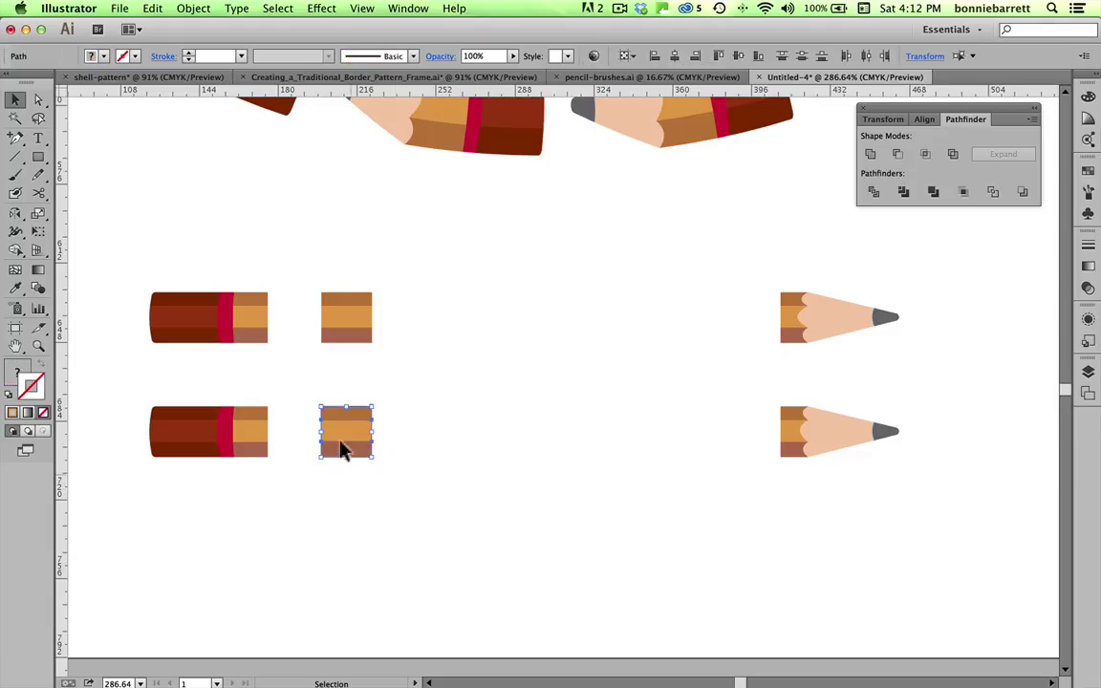
left_click(406, 11)
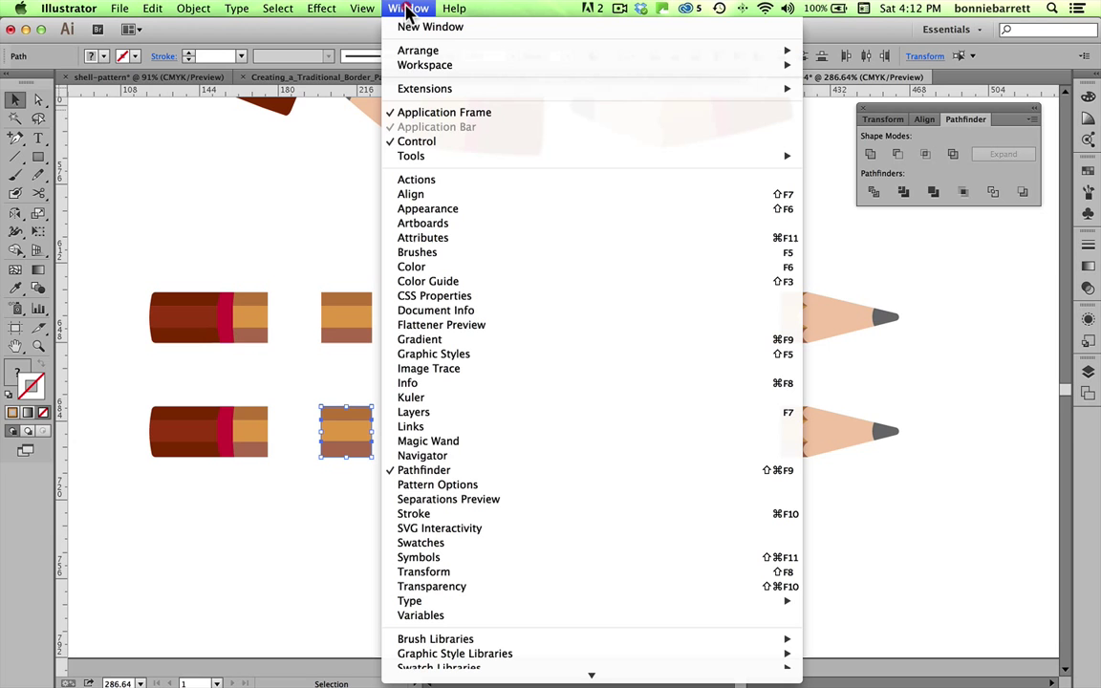
Step: Check the lower body tile measures 23.104 pt square in Transform, then reselect it
left_click(420, 574)
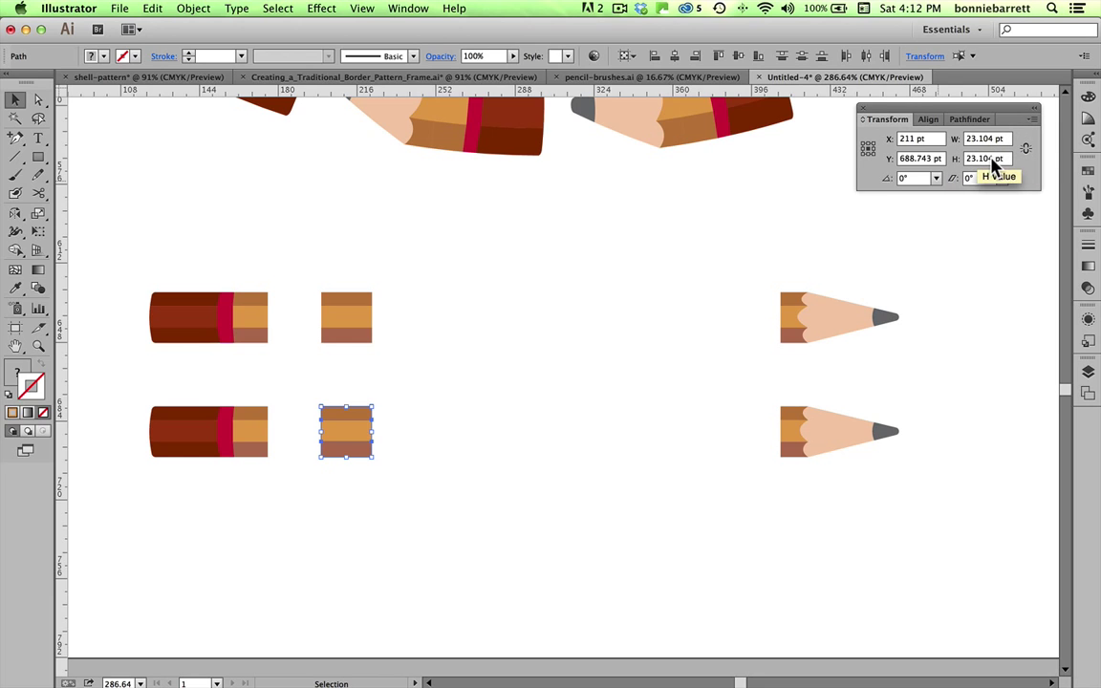
left_click(483, 387)
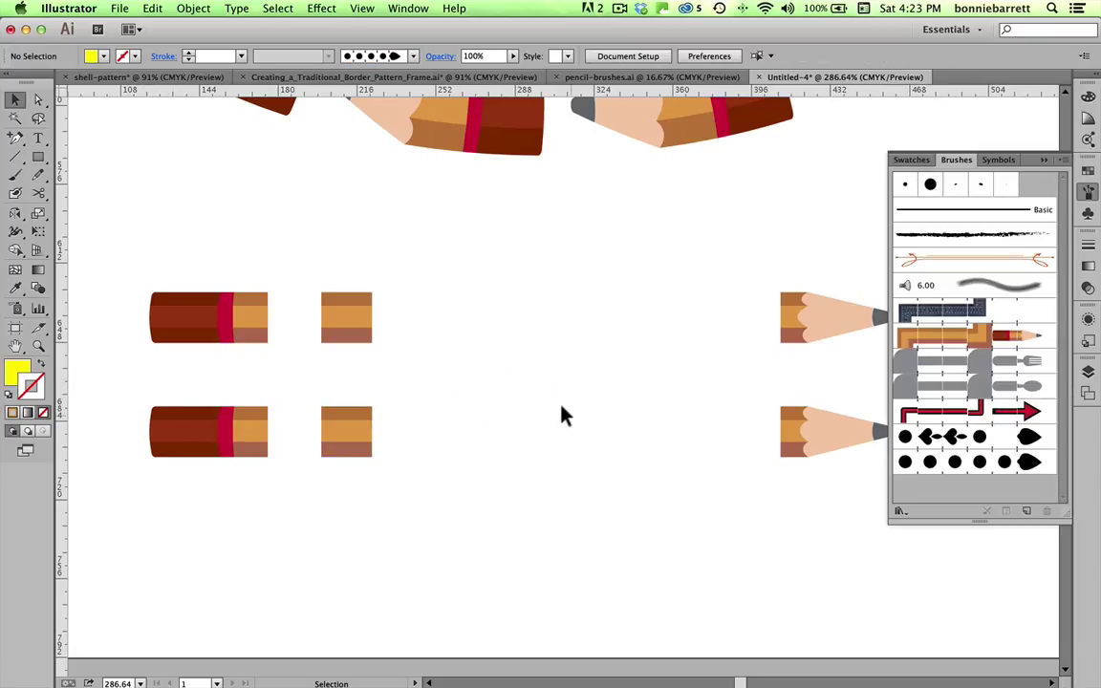
left_click_drag(298, 376, 405, 480)
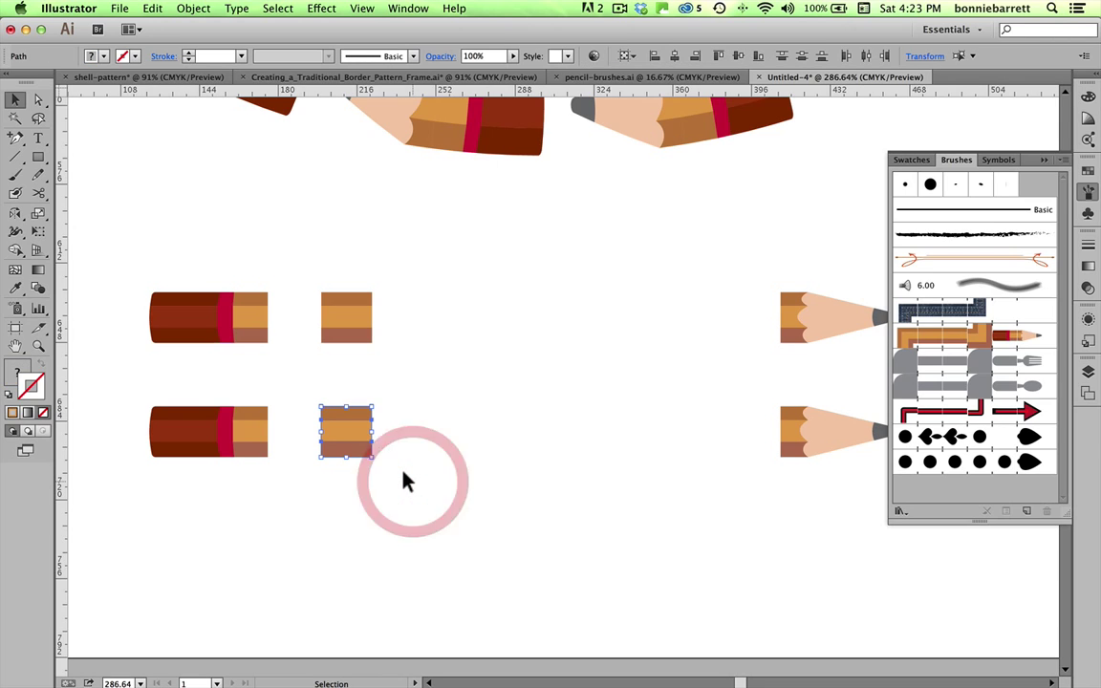
Step: Group the short tile and start a new Pattern Brush named Penils2
left_click(195, 9)
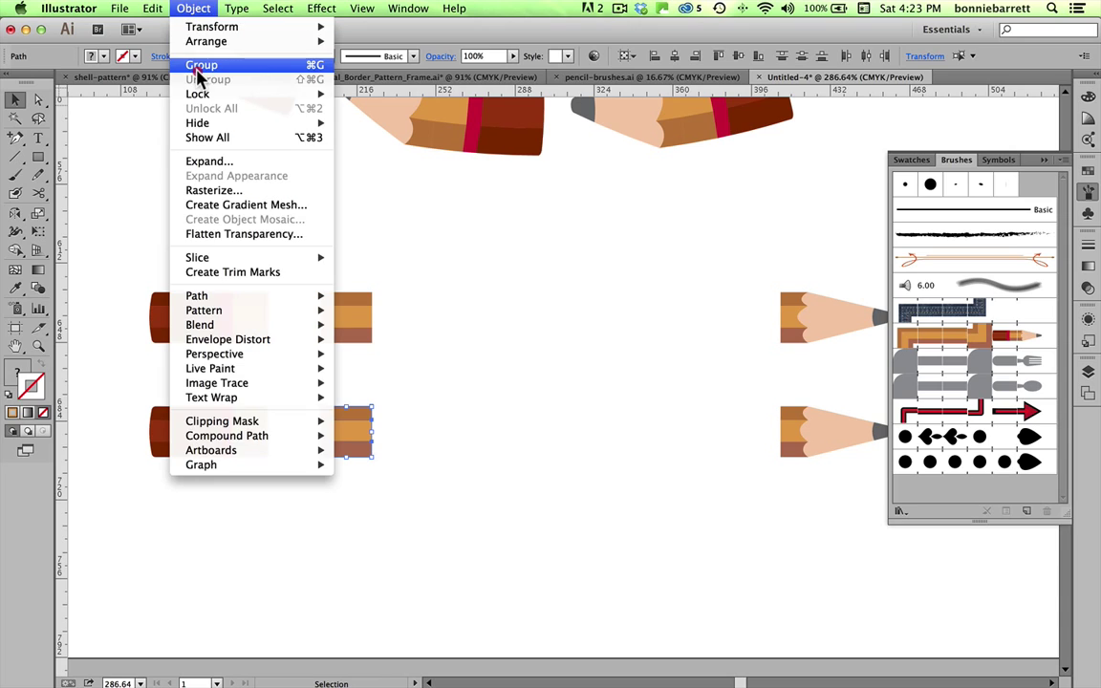
left_click(198, 66)
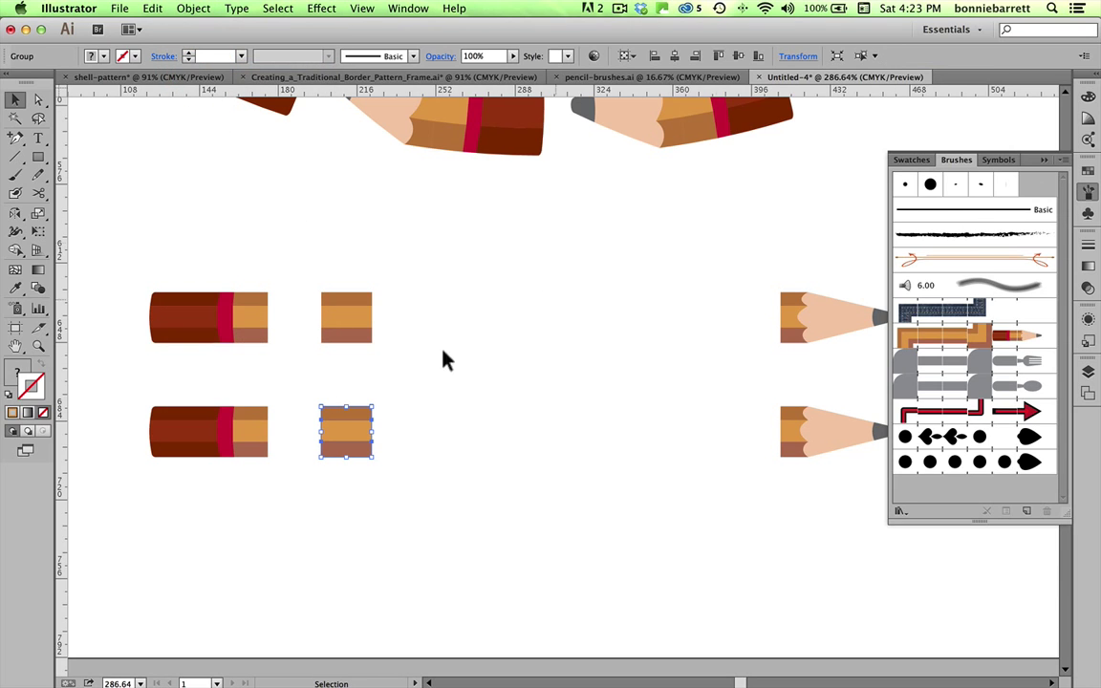
left_click(1064, 162)
left_click(1016, 163)
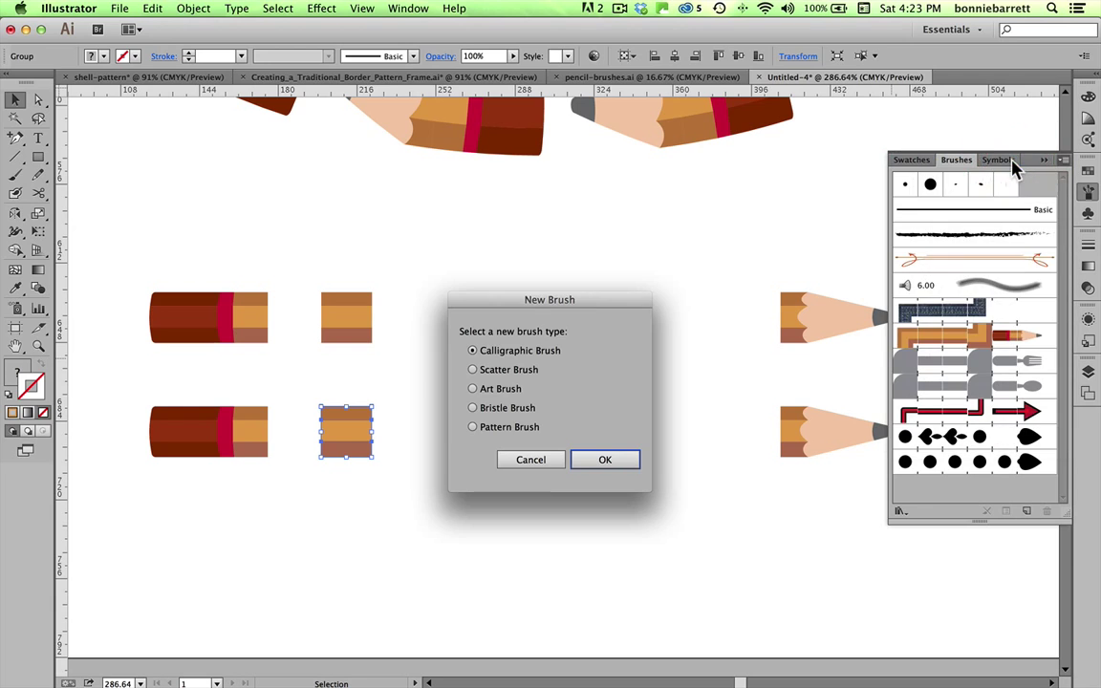
left_click(473, 428)
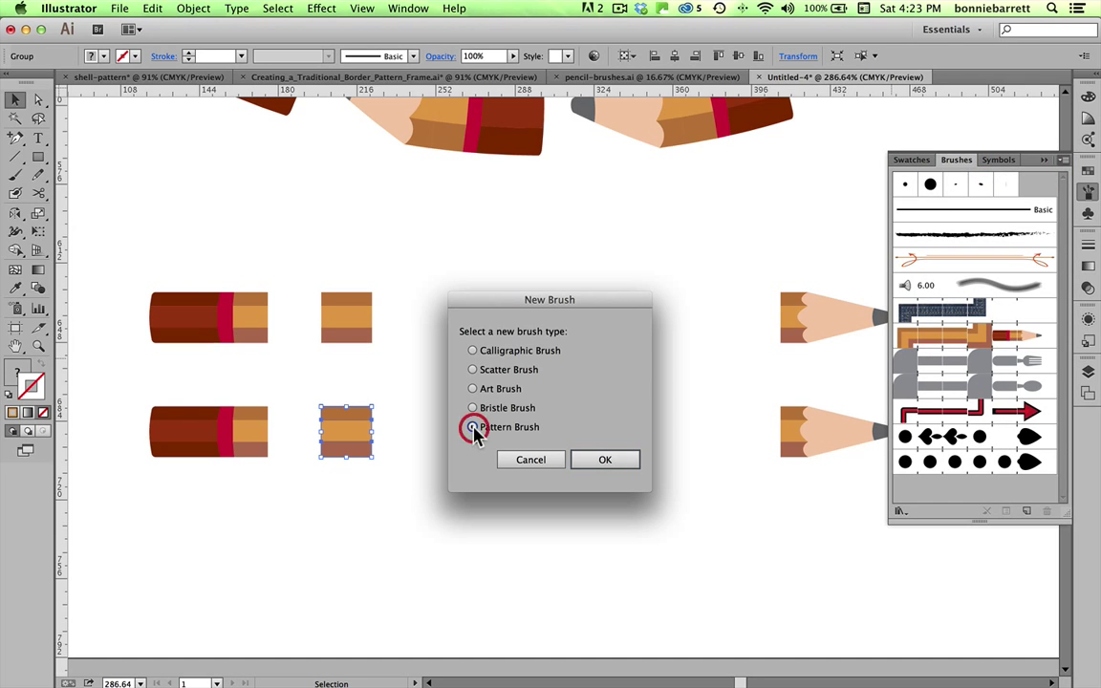
left_click(595, 462)
type("Penils")
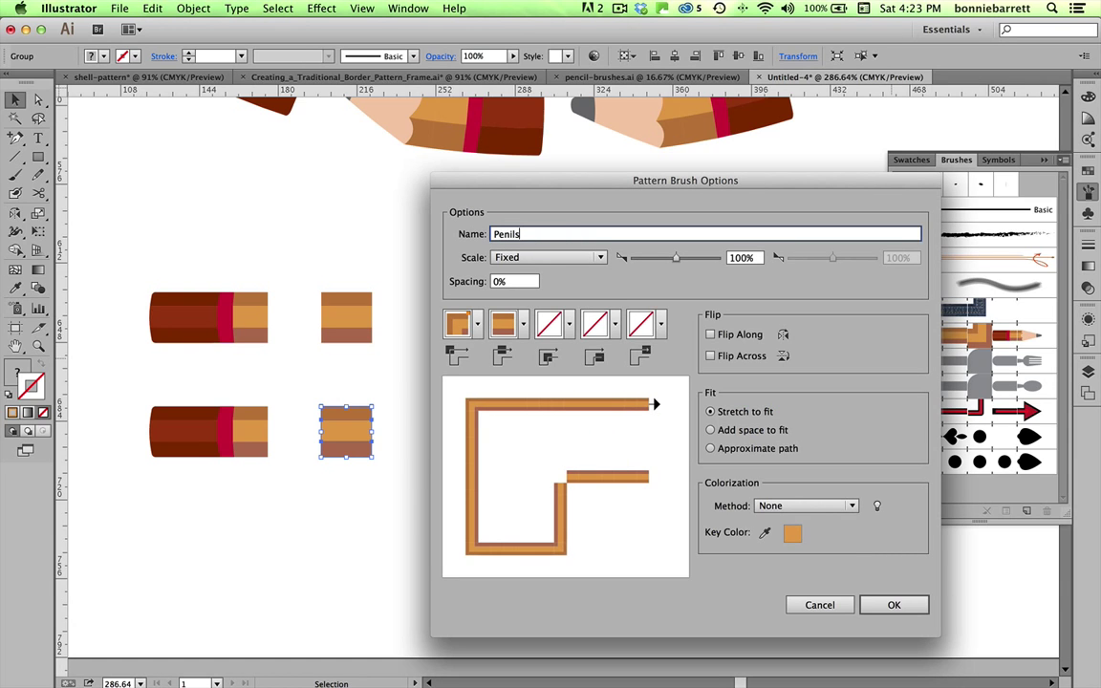
type("2")
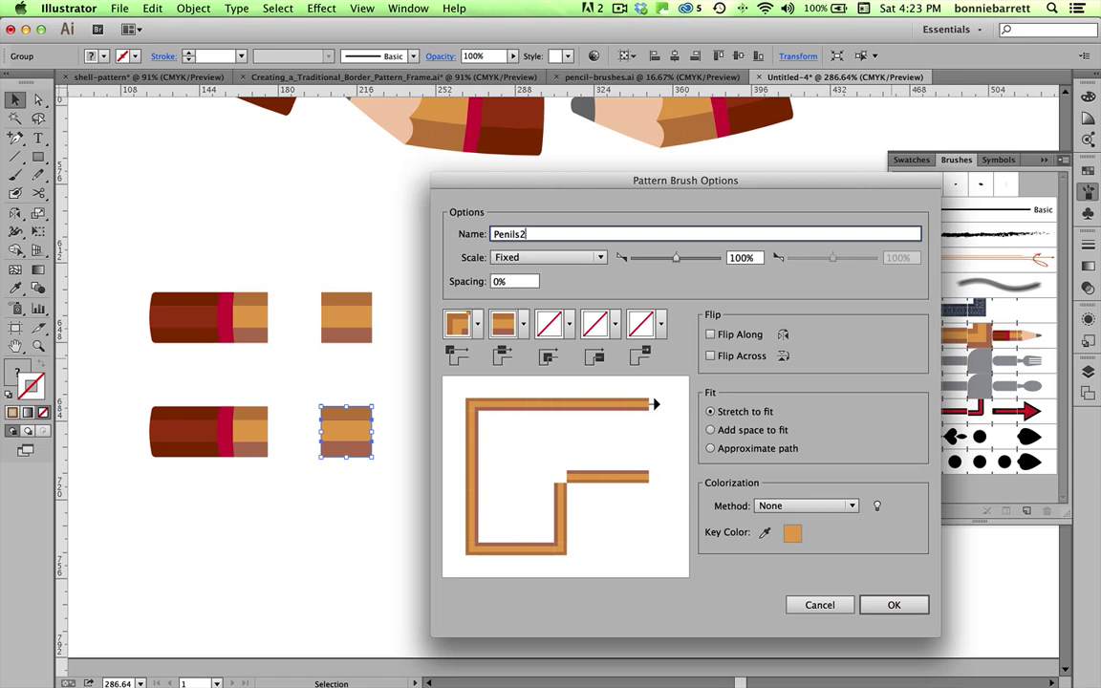
Step: Set both Outer and Inner Corner tiles to Auto-Sliced and save the Penils2 brush
left_click(477, 327)
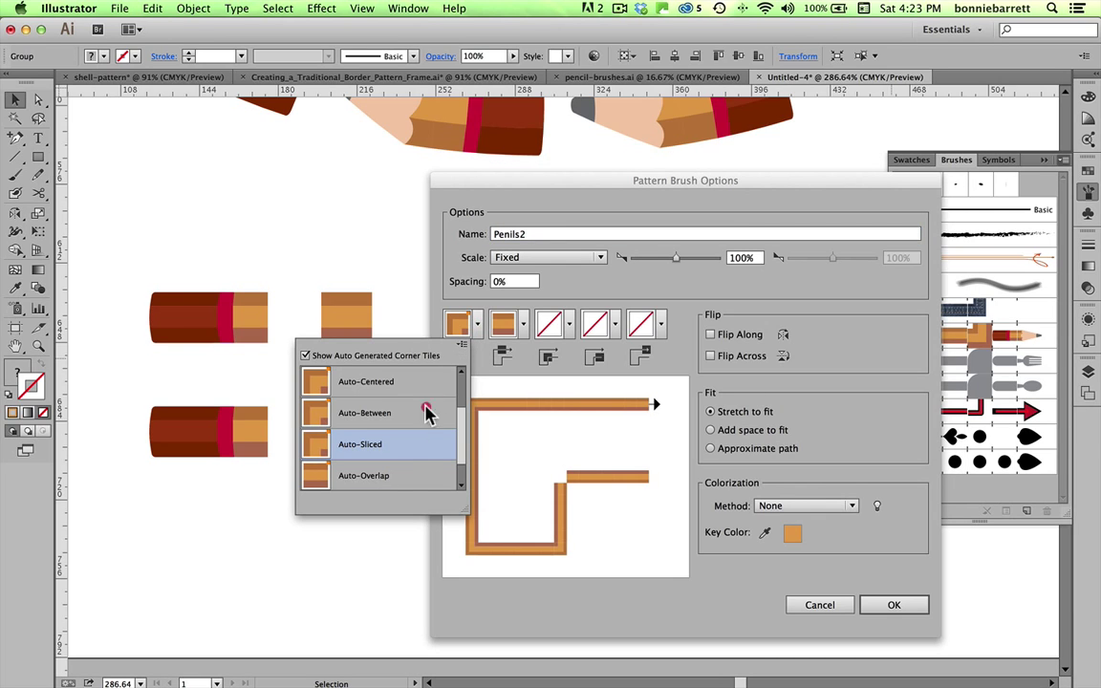
left_click(425, 444)
left_click(481, 367)
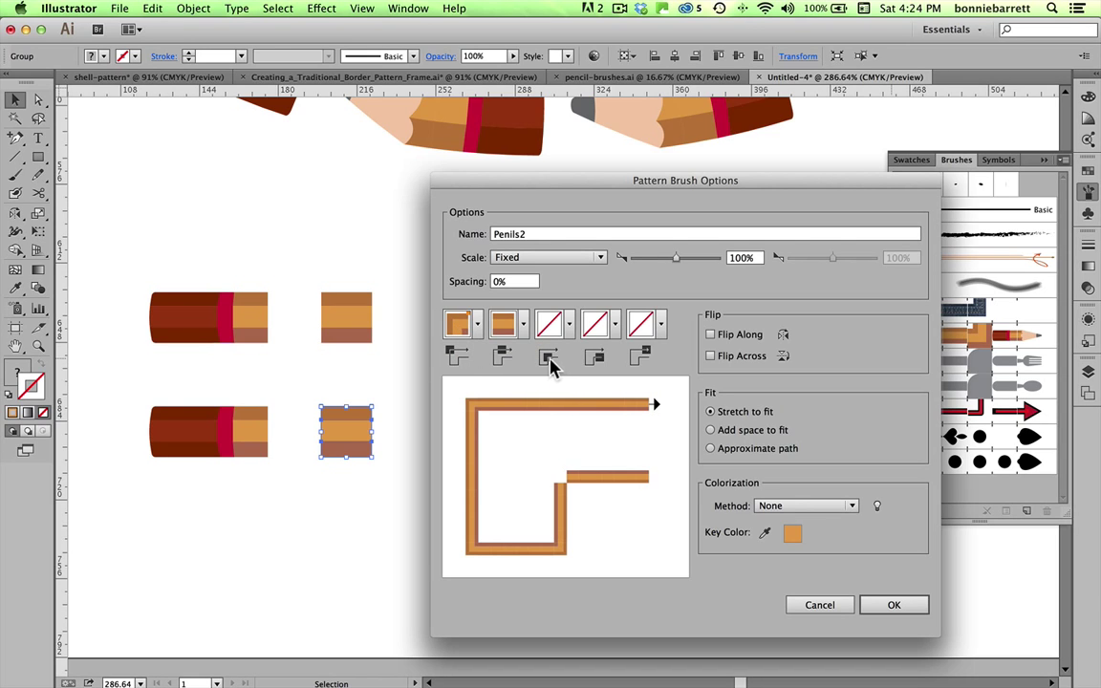
left_click(569, 324)
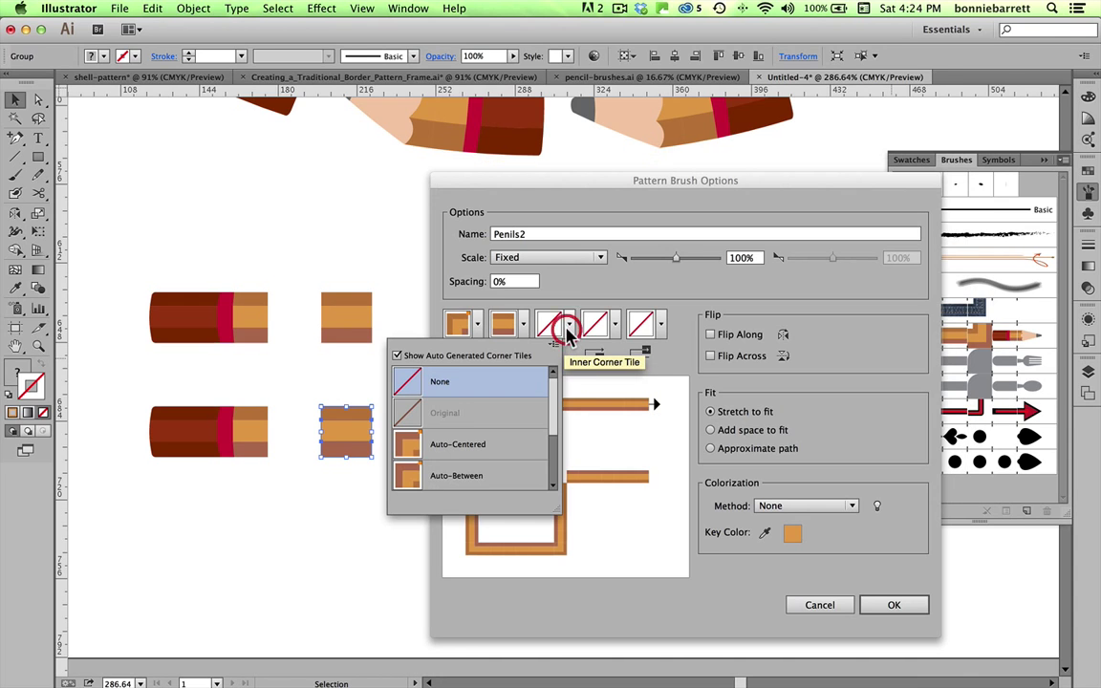
left_click_drag(556, 409, 550, 433)
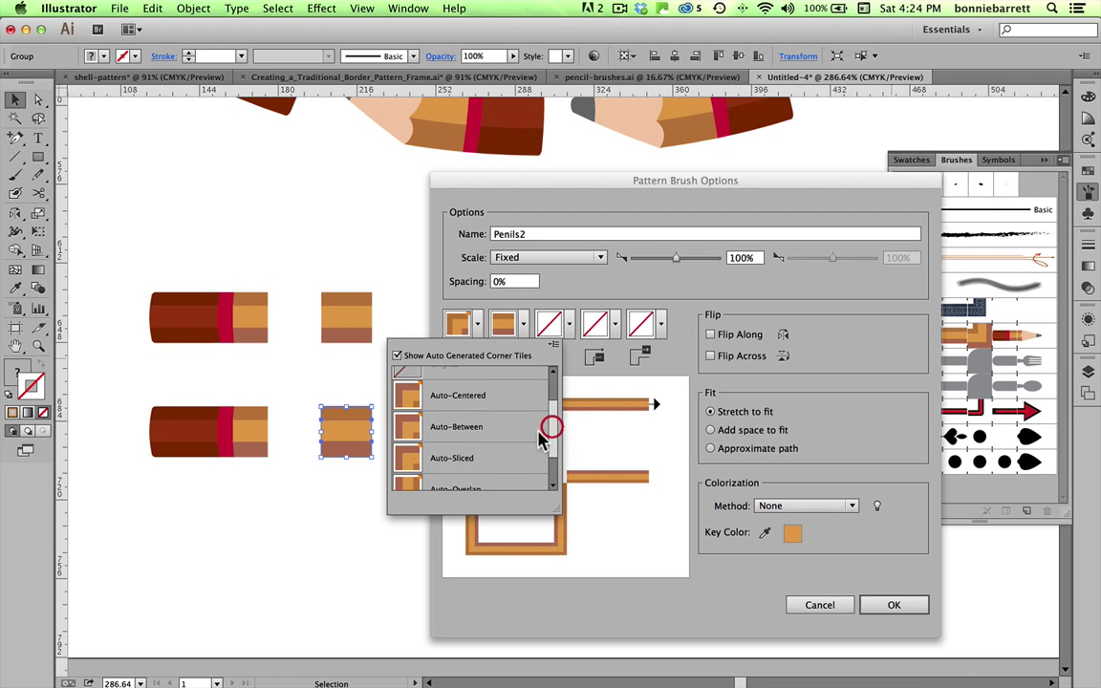
left_click(480, 459)
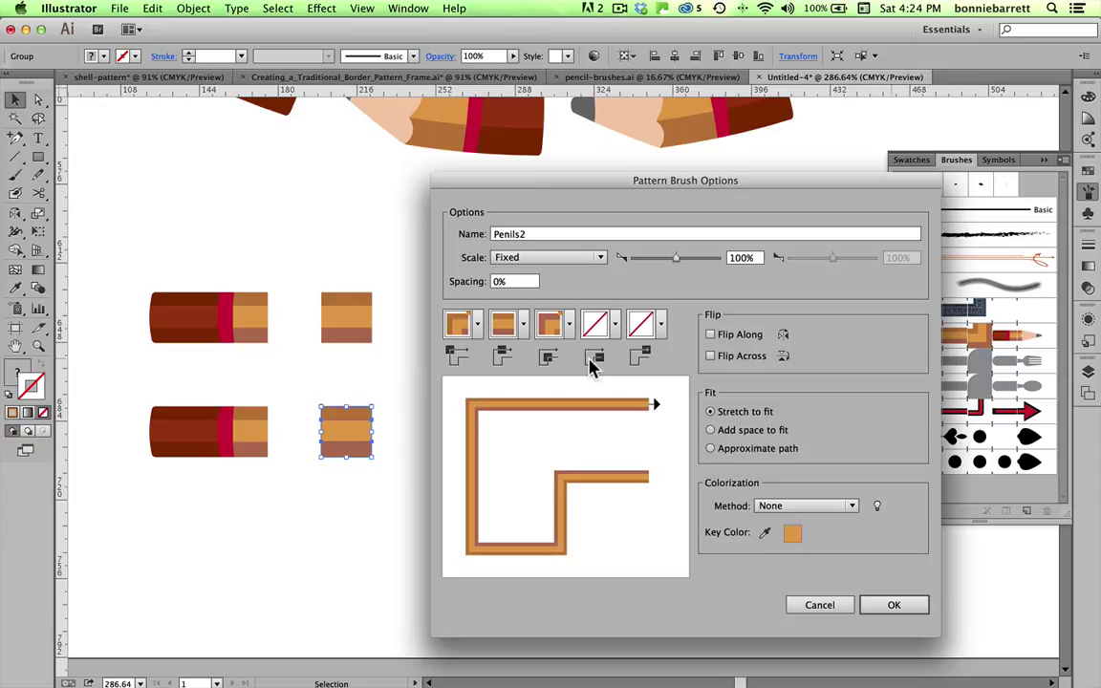
left_click(880, 604)
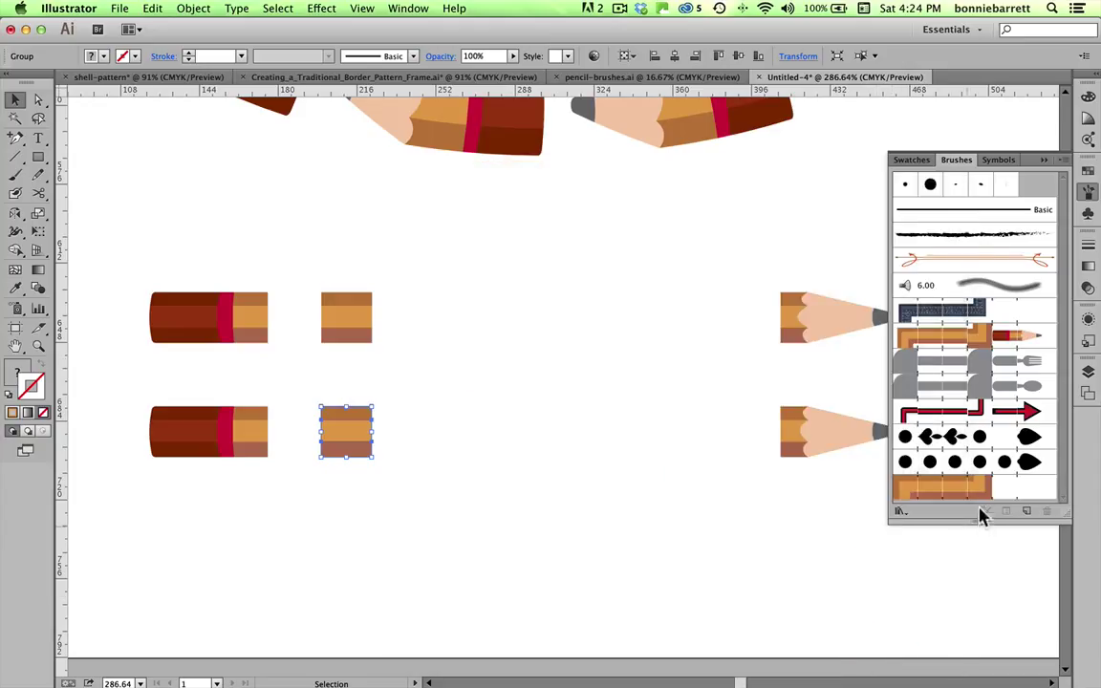
Step: Group the eraser end piece and add it to Penils2 as the start tile
left_click_drag(1060, 509, 1059, 538)
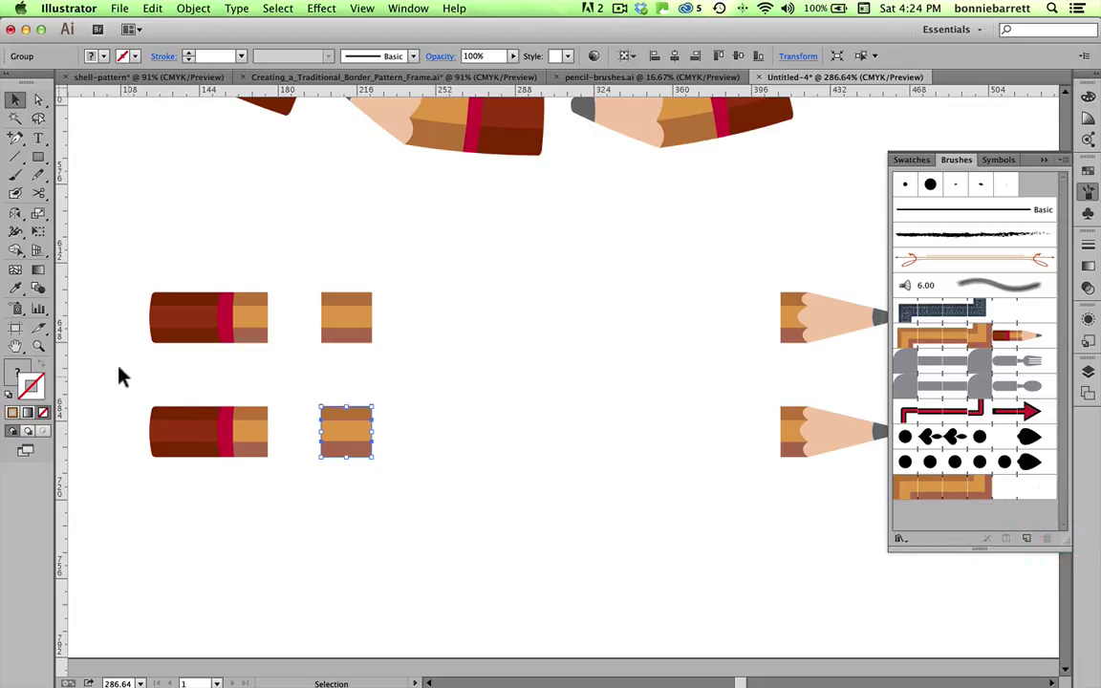
mouse_move(128, 376)
left_mouse_down()
mouse_move(185, 423)
mouse_move(263, 444)
mouse_move(282, 463)
left_mouse_up()
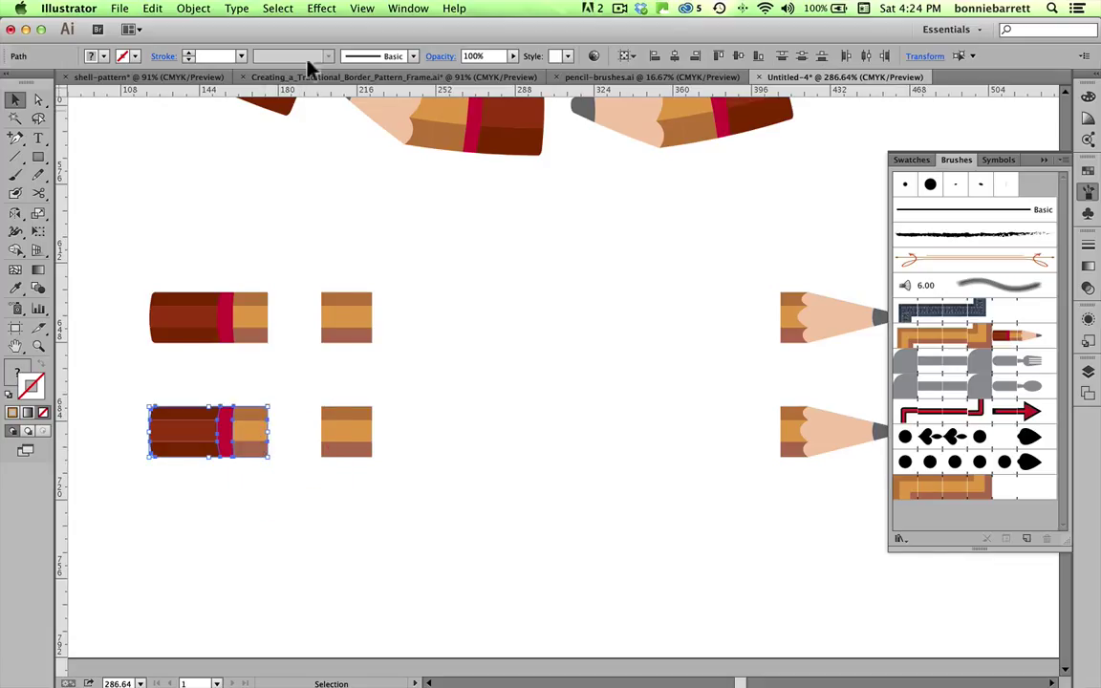
left_click(194, 9)
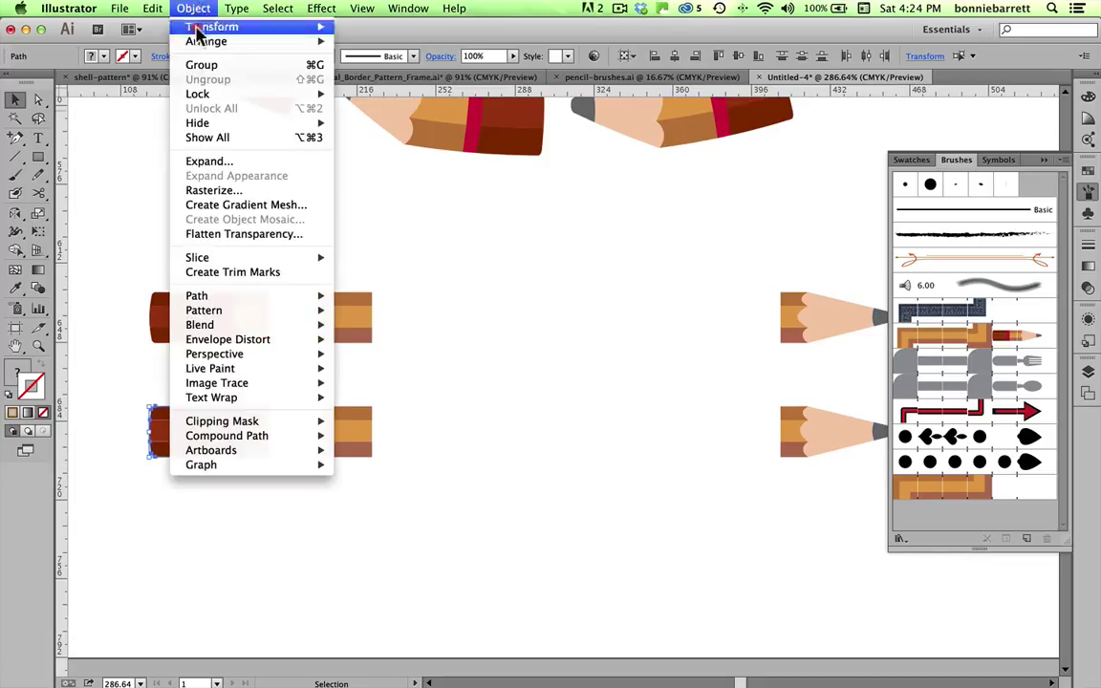
left_click(204, 67)
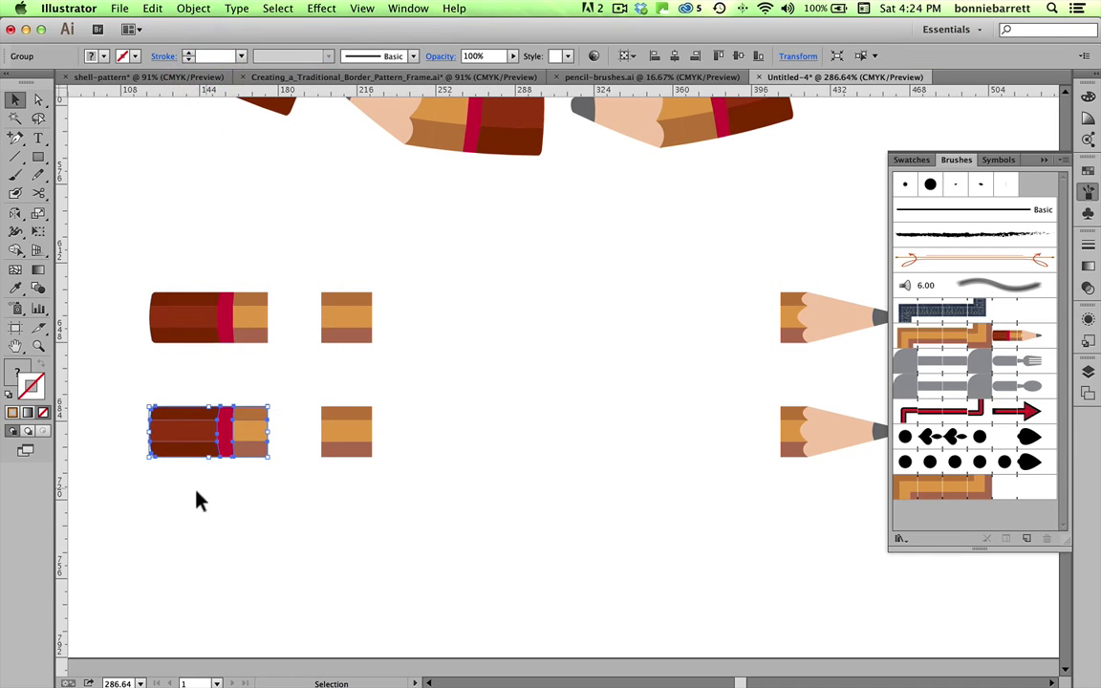
mouse_move(218, 429)
left_mouse_down()
mouse_move(872, 517)
mouse_move(1021, 484)
mouse_move(1008, 490)
left_mouse_up()
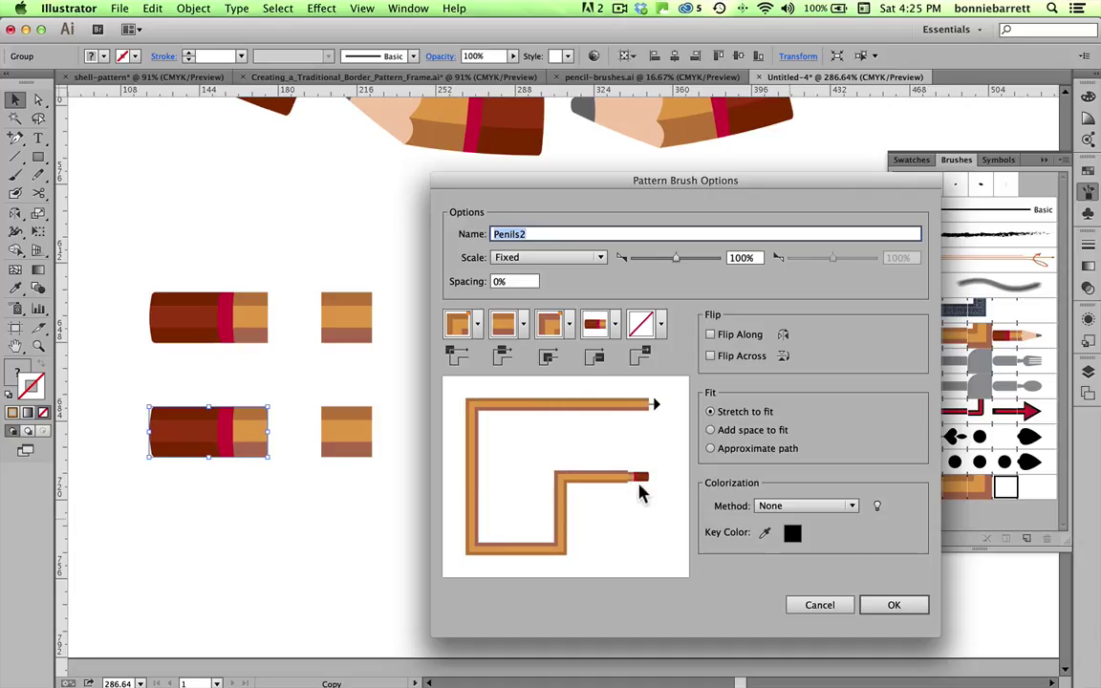
left_click(895, 605)
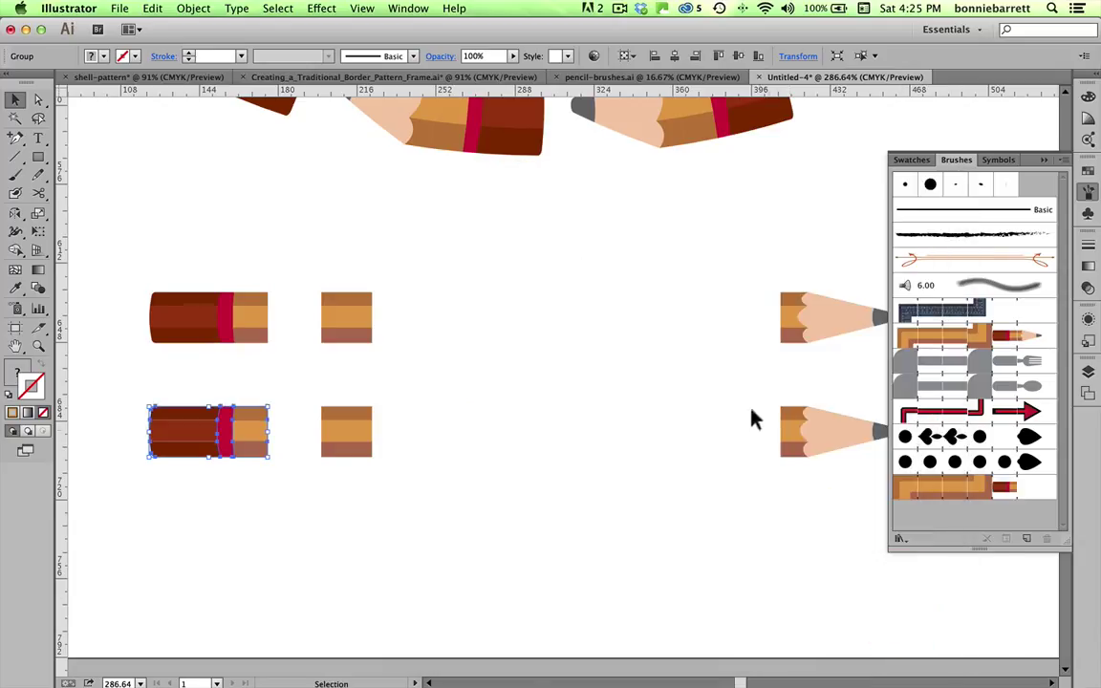
Step: Group all the pieces of the lower sharpened pencil tip
left_click_drag(757, 387, 878, 474)
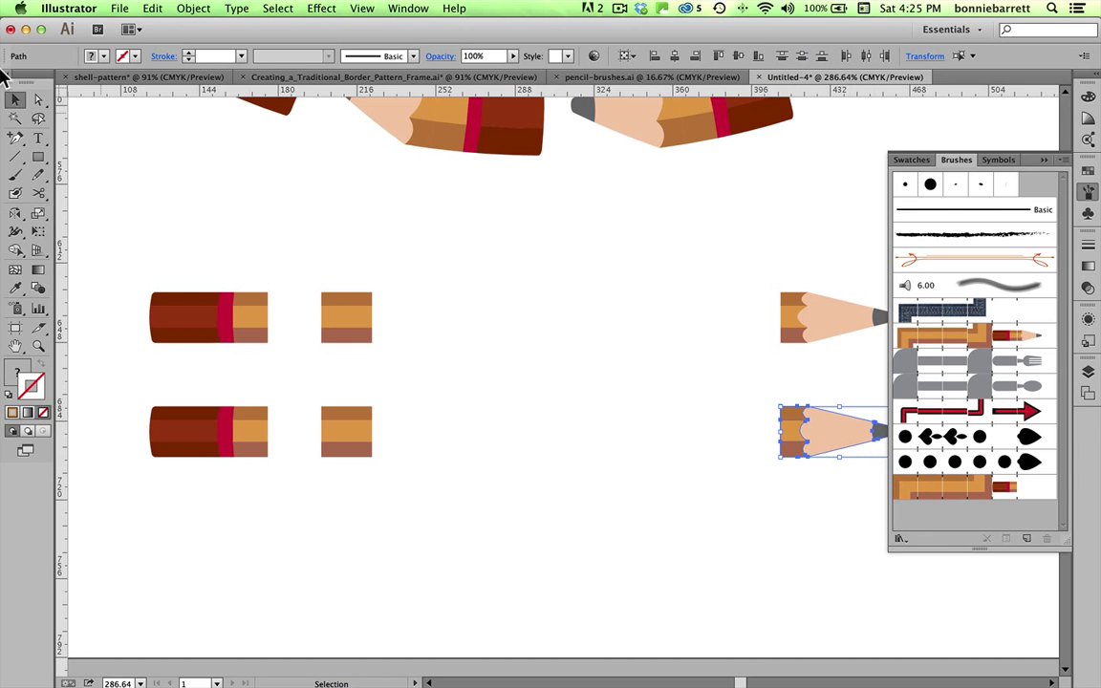
left_click(190, 11)
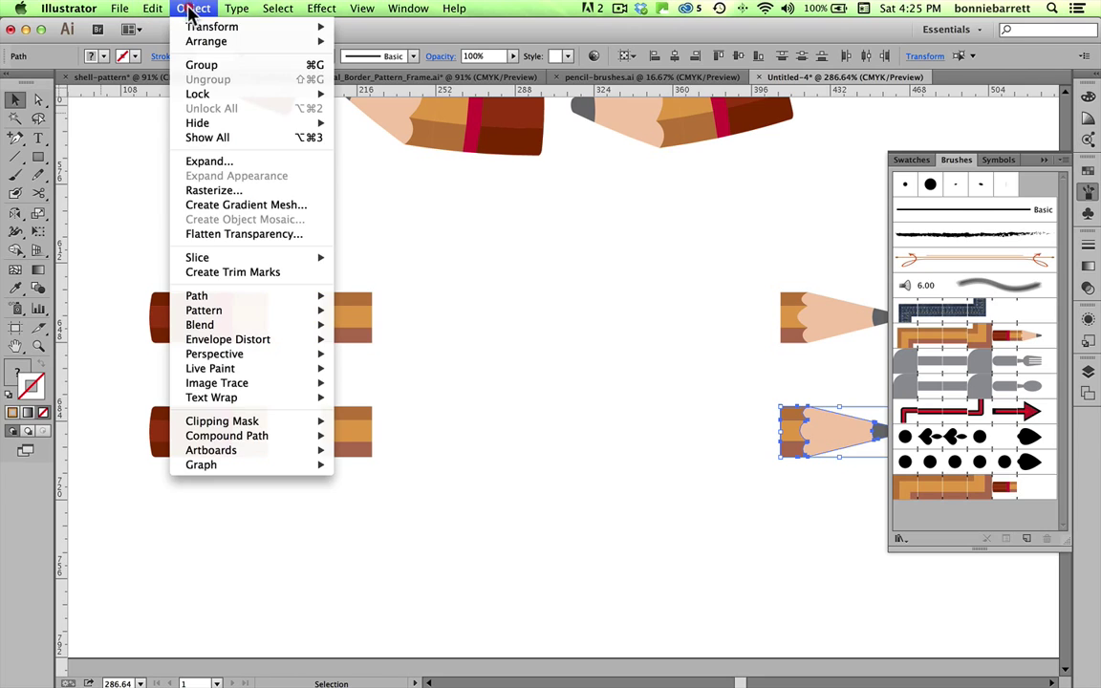
left_click(202, 64)
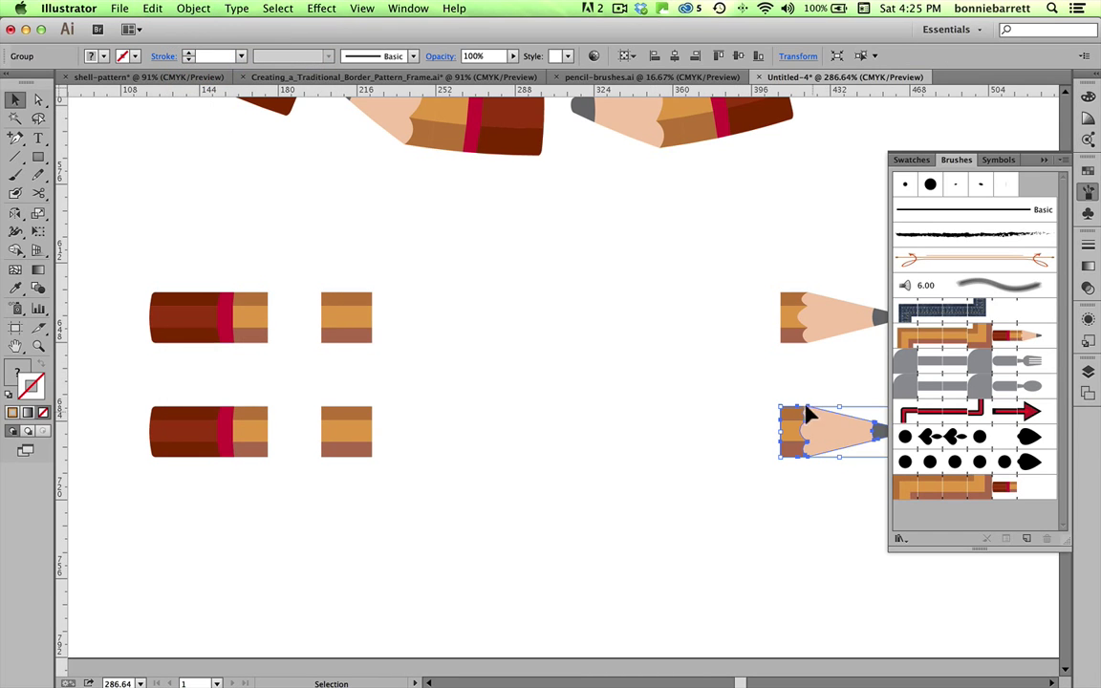
Step: Make the grouped pencil tip the end tile of the Penils2 brush and confirm the brush options
mouse_move(808, 416)
left_mouse_down()
mouse_move(799, 419)
mouse_move(959, 492)
mouse_move(1040, 492)
left_mouse_up()
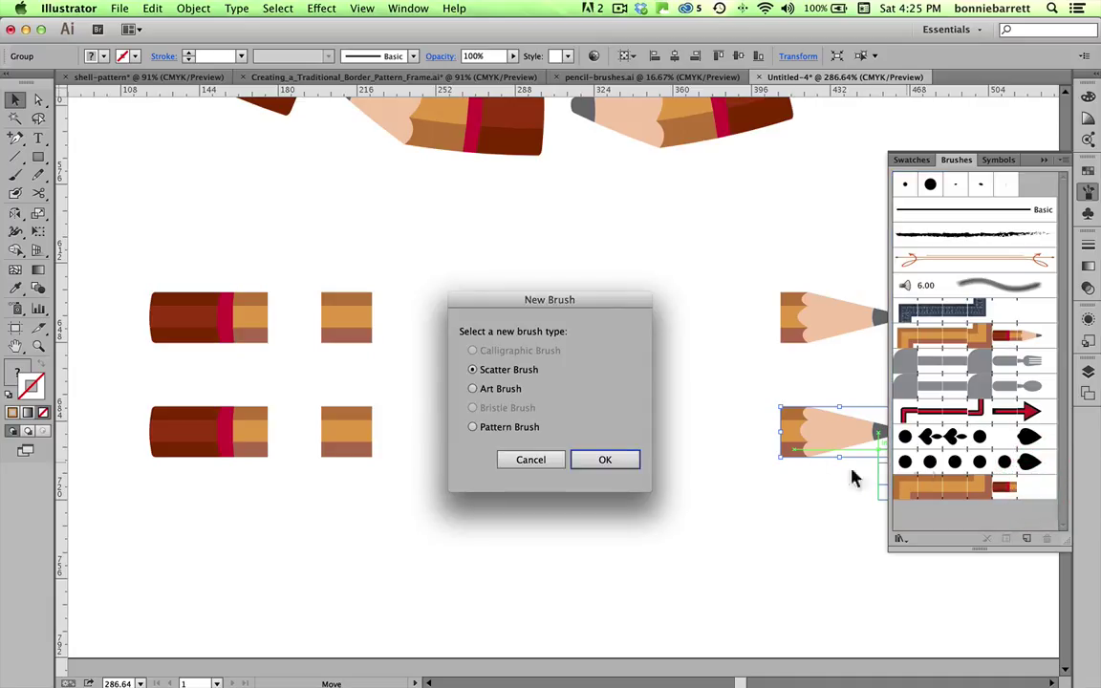
left_click(552, 459)
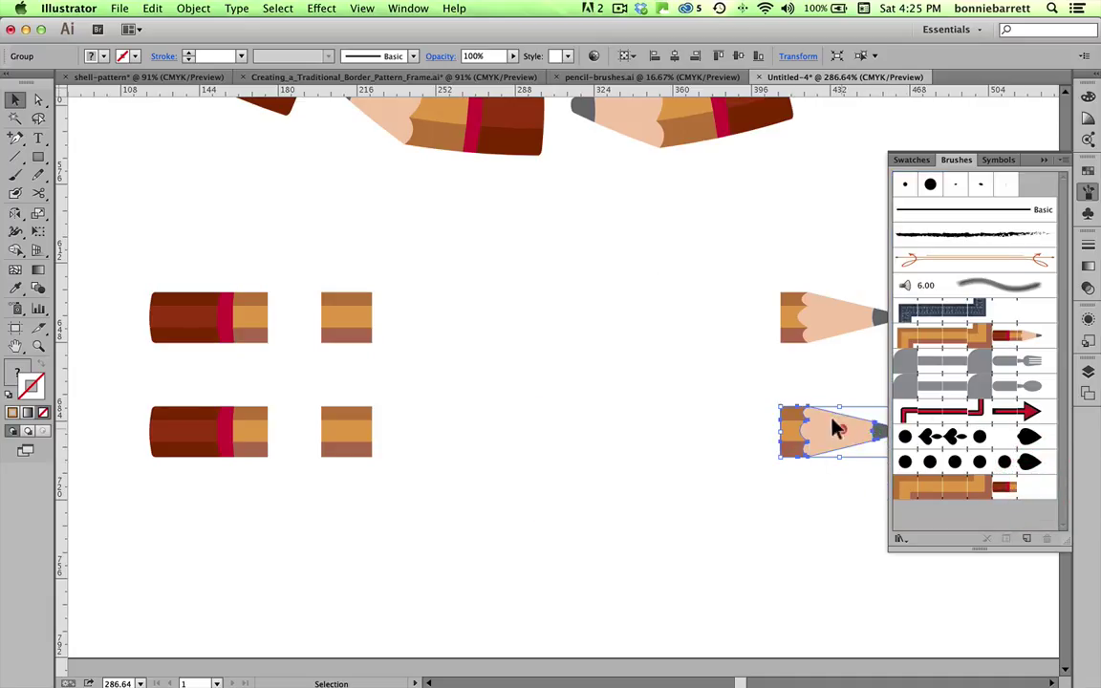
mouse_move(832, 427)
left_mouse_down()
mouse_move(1050, 468)
mouse_move(1036, 487)
left_mouse_up()
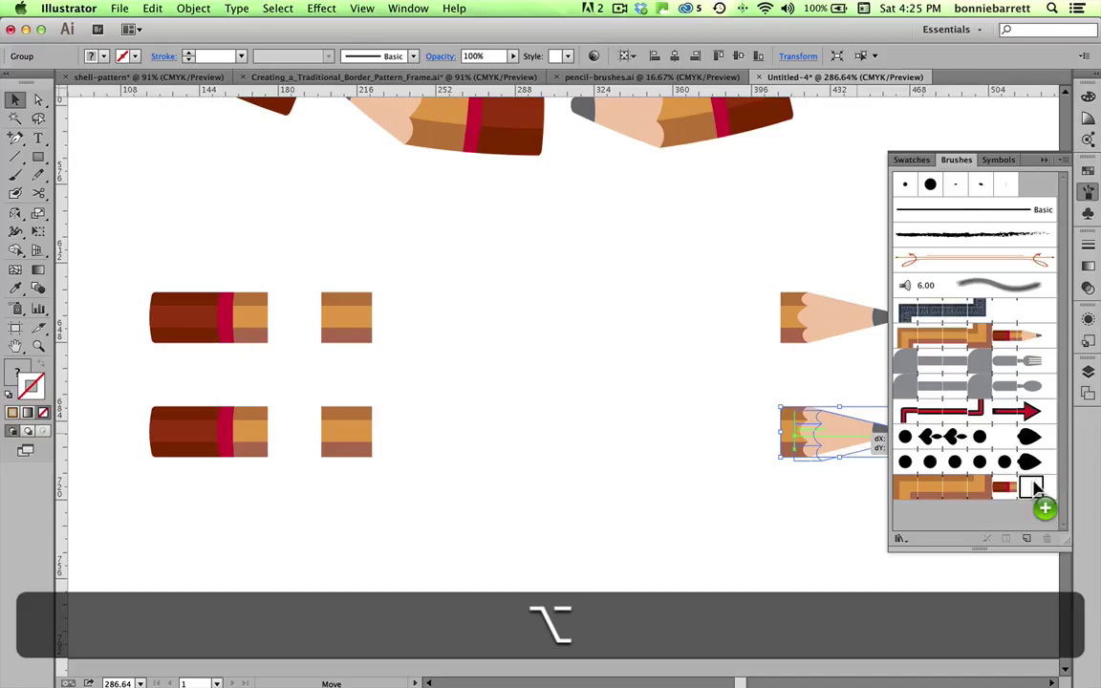
left_click_drag(1035, 487, 1034, 487)
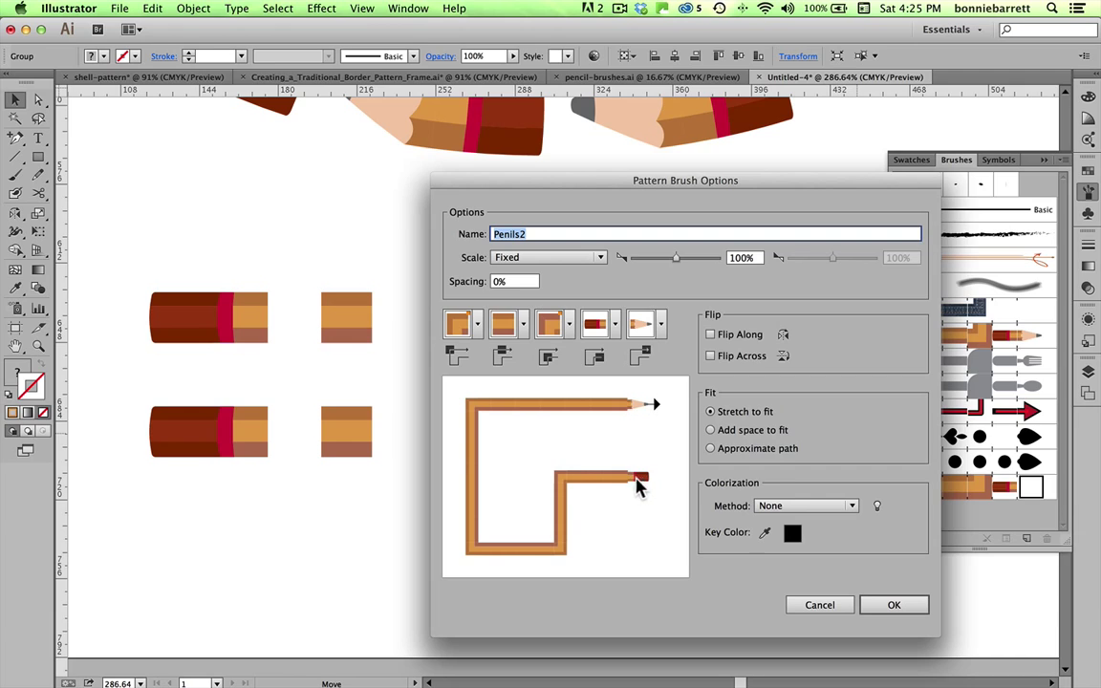
left_click(892, 608)
left_click(892, 608)
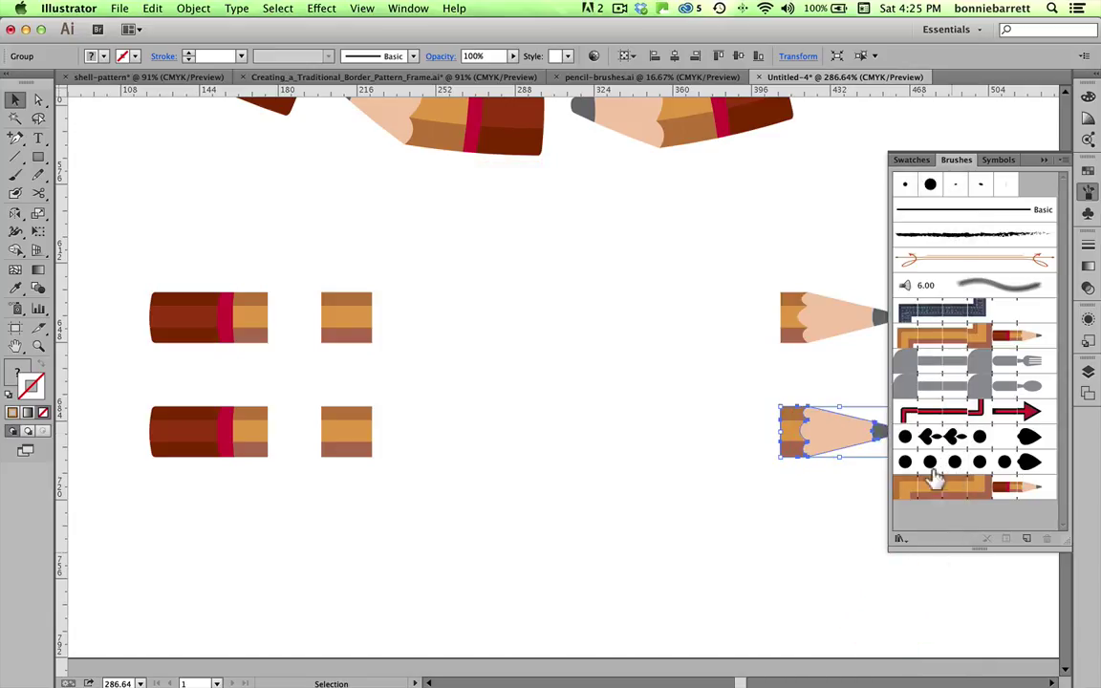
Step: Give the frame and oval the Basic brush, and turn off the oval's dashed line
key("super")
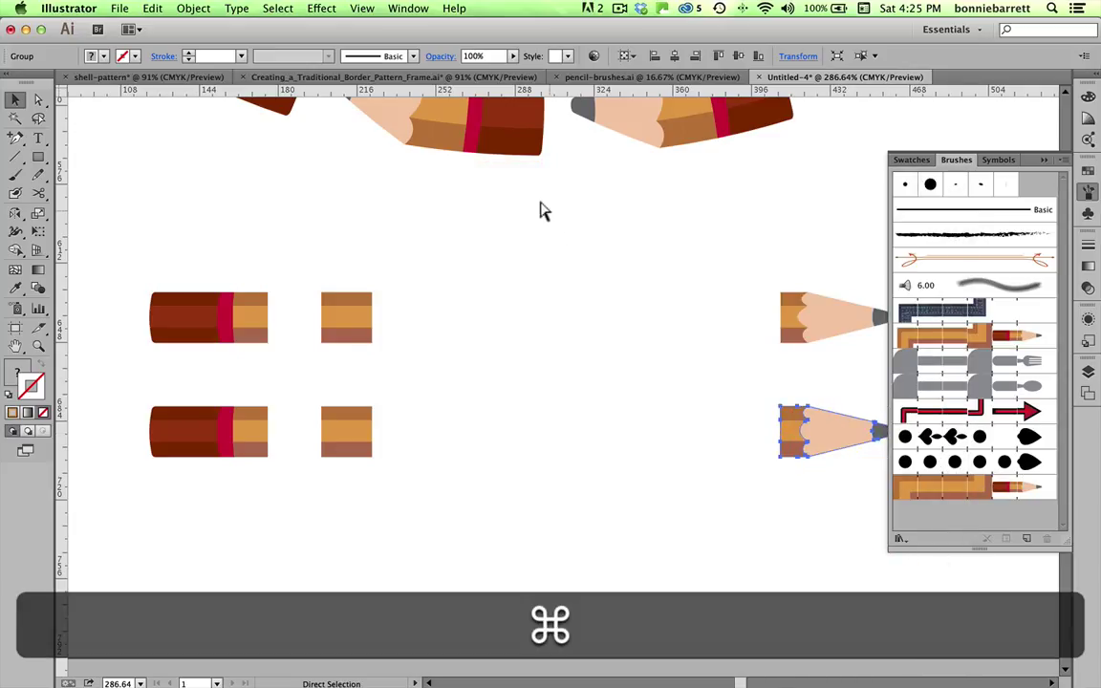
key("super+0")
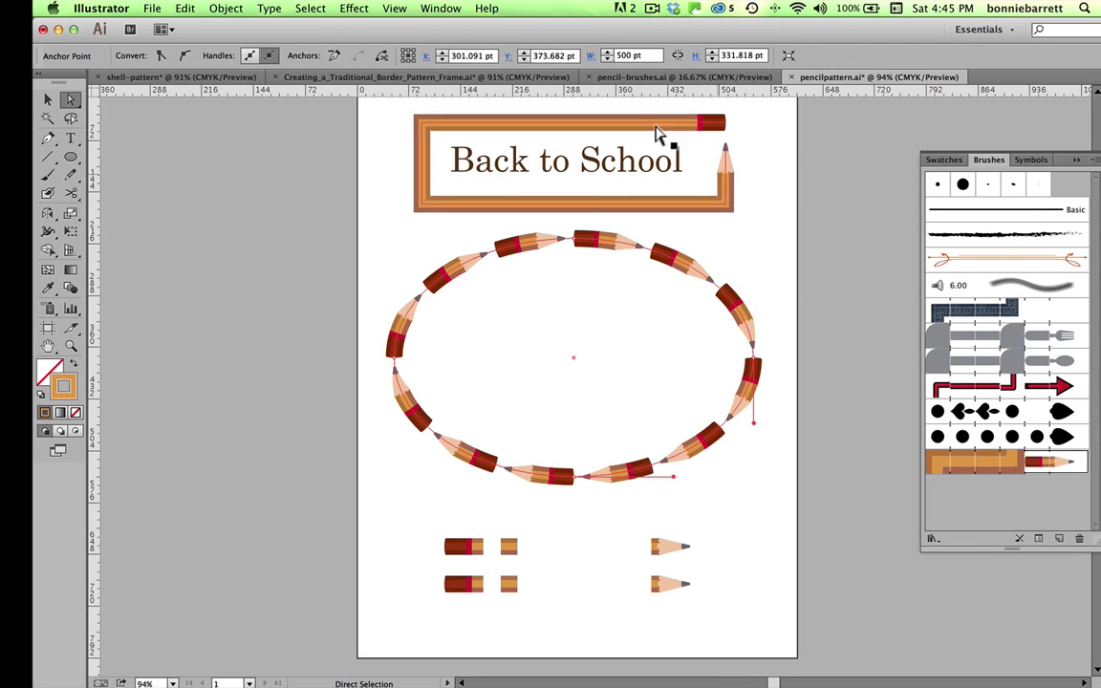
left_click(469, 122)
left_click(948, 209)
left_click(612, 241)
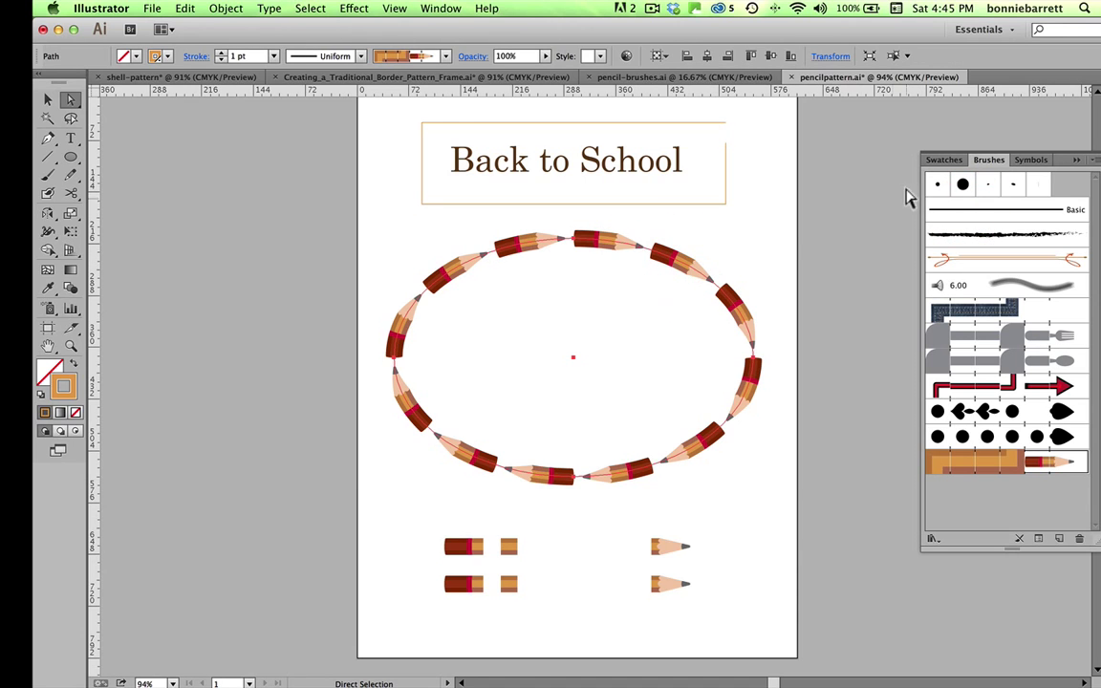
left_click(943, 210)
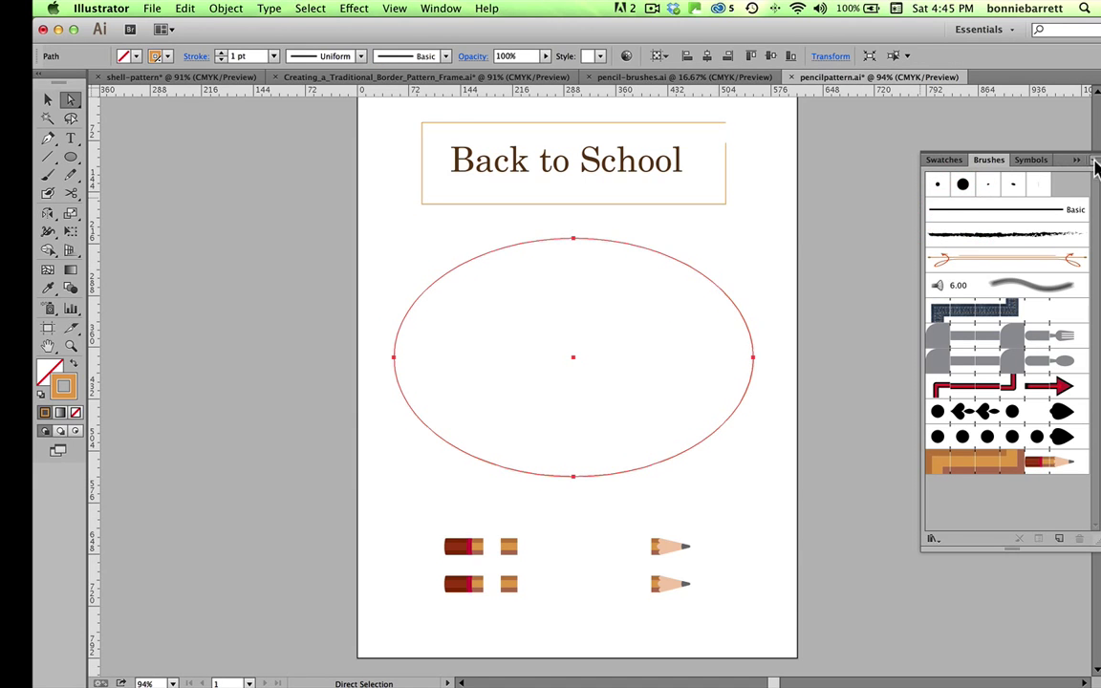
key("super+F10")
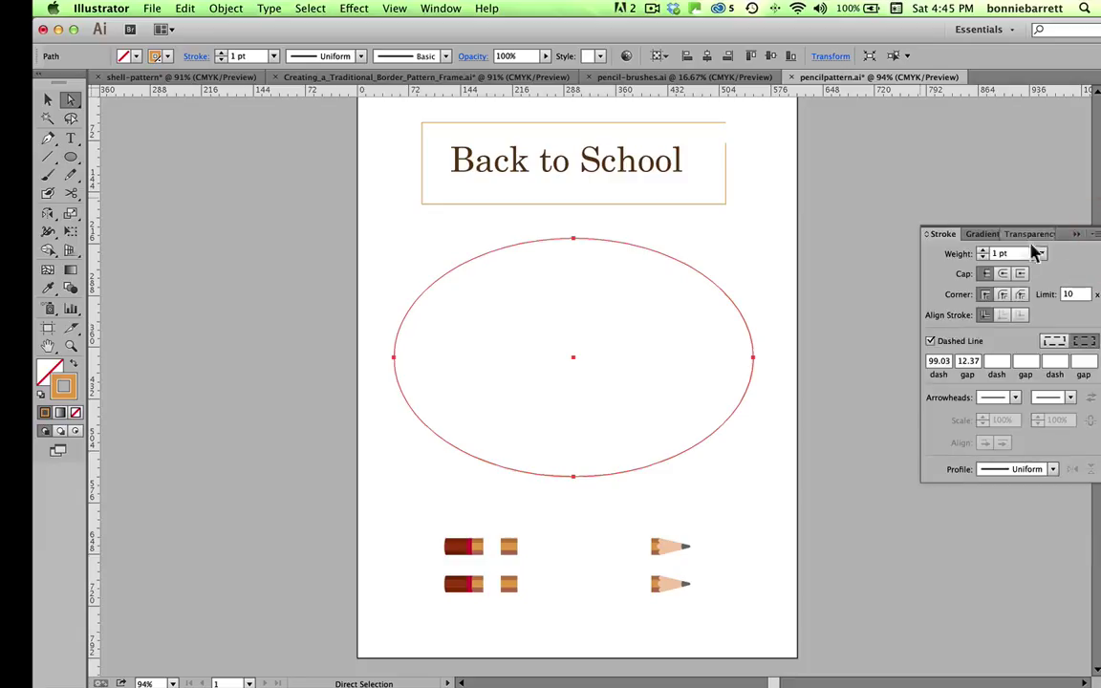
left_click(932, 341)
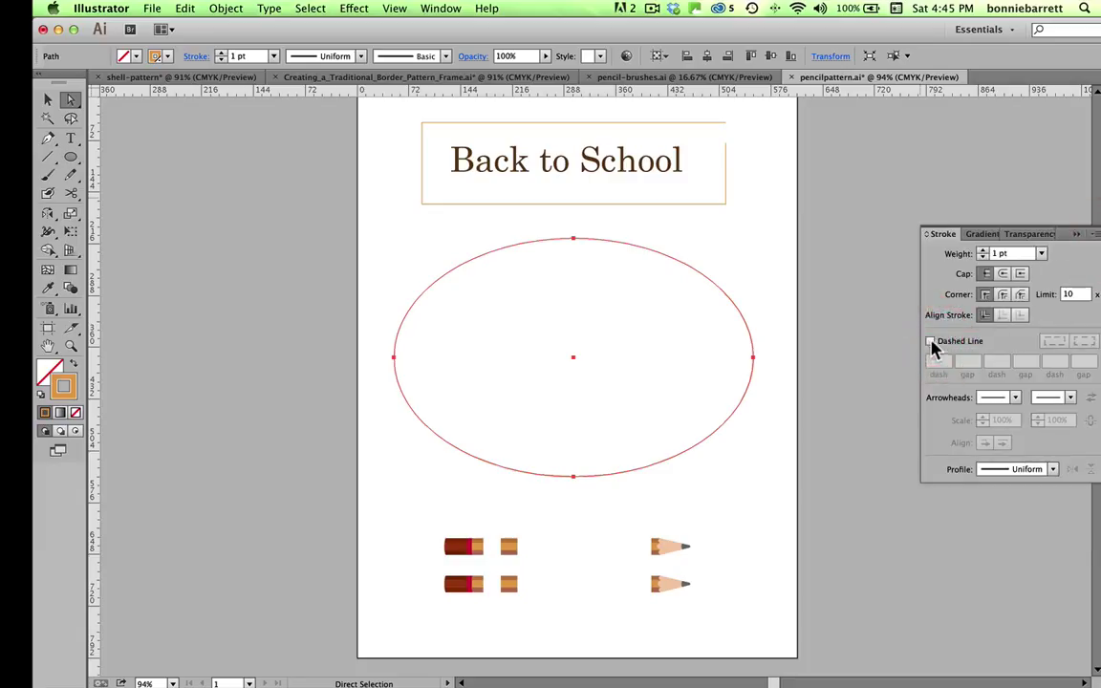
Step: Apply Penils2 to the Back to School rectangle at a 1 pt stroke weight
left_click(615, 202)
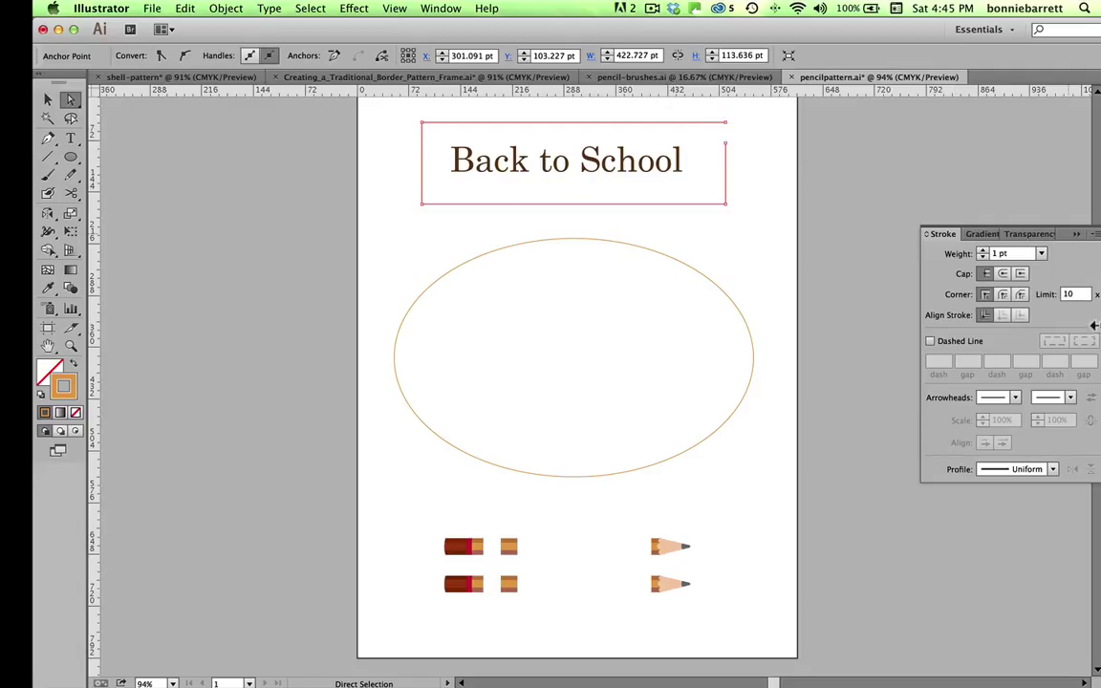
key("F5")
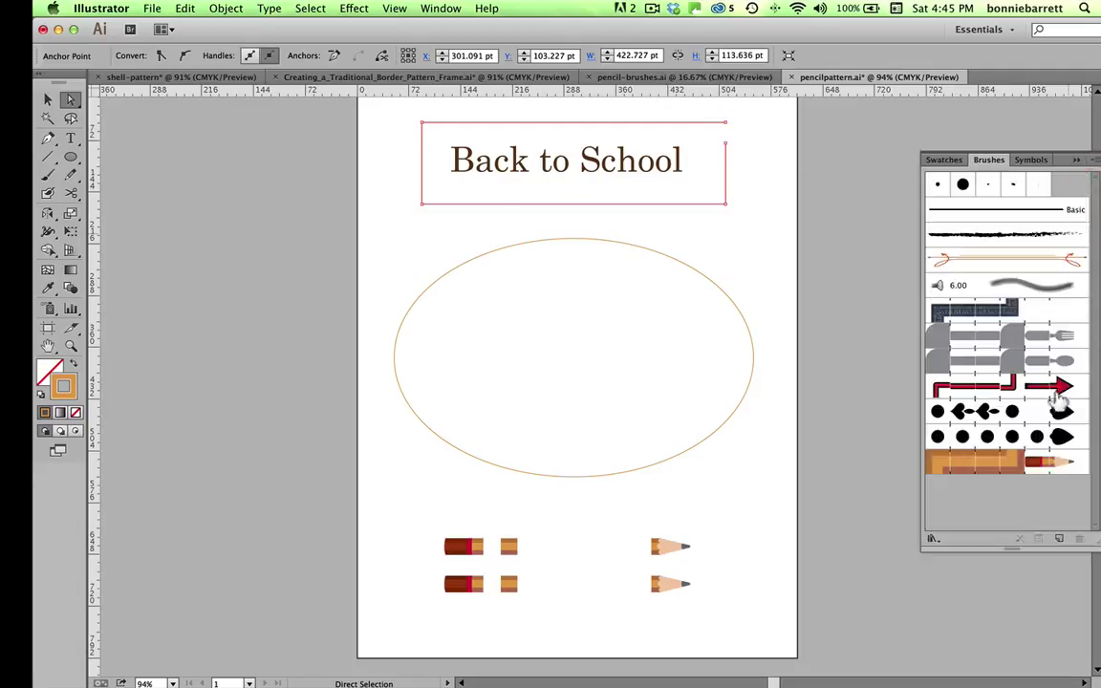
left_click(985, 462)
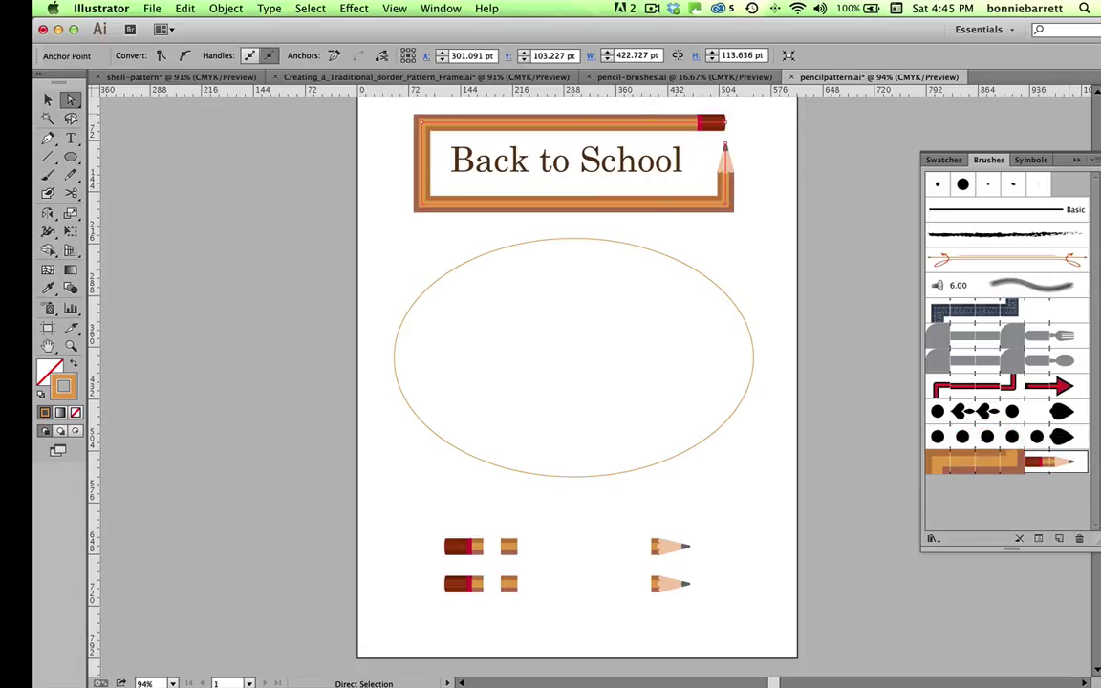
key("ctrl+F10")
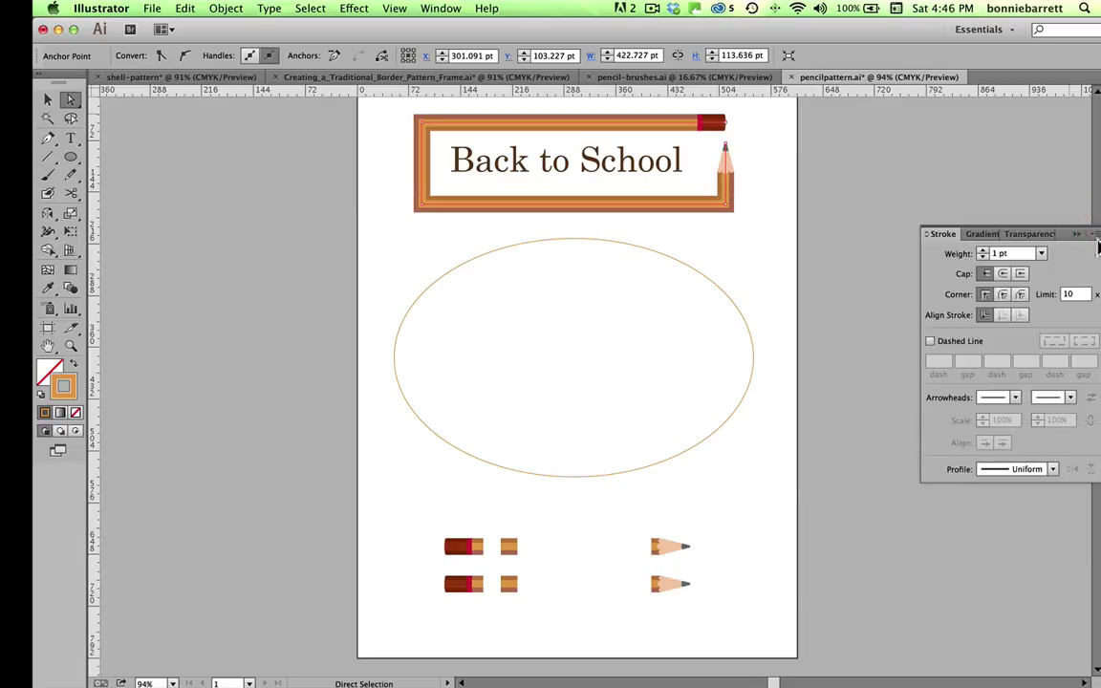
left_click(1043, 254)
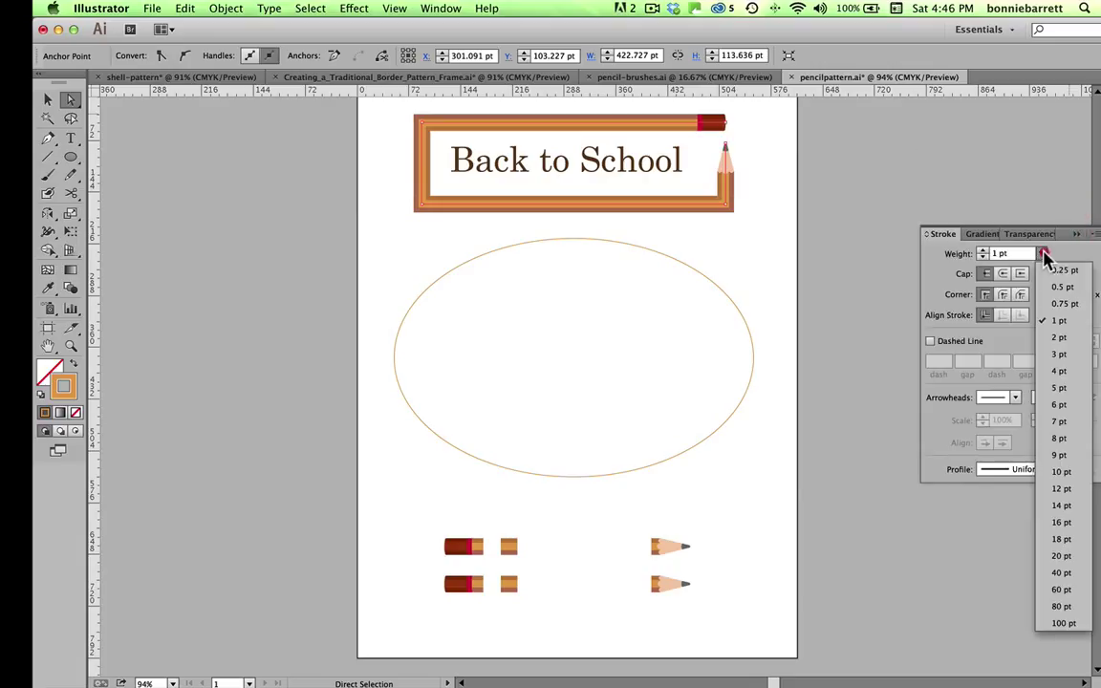
left_click(1051, 303)
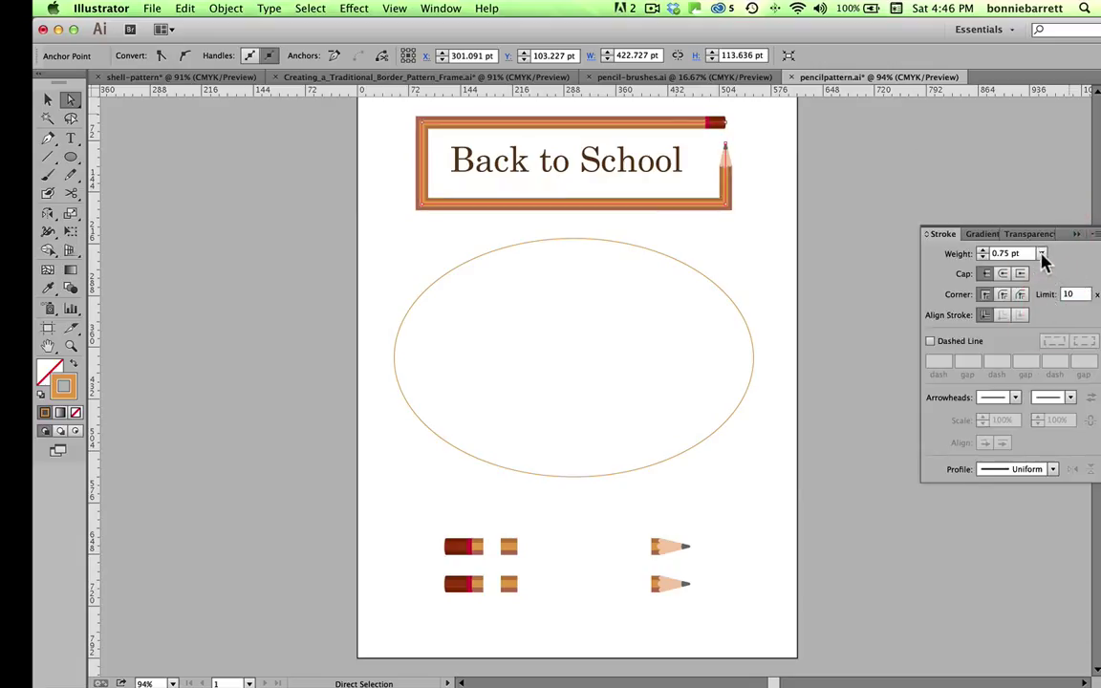
left_click(1041, 254)
left_click(1044, 346)
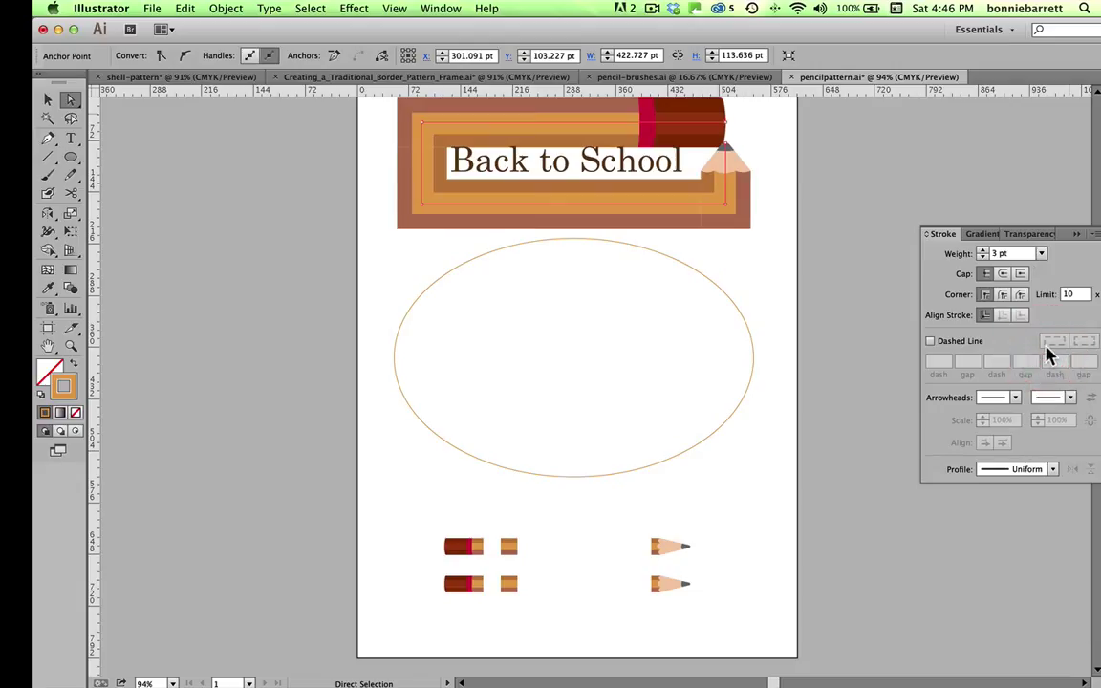
left_click(1043, 255)
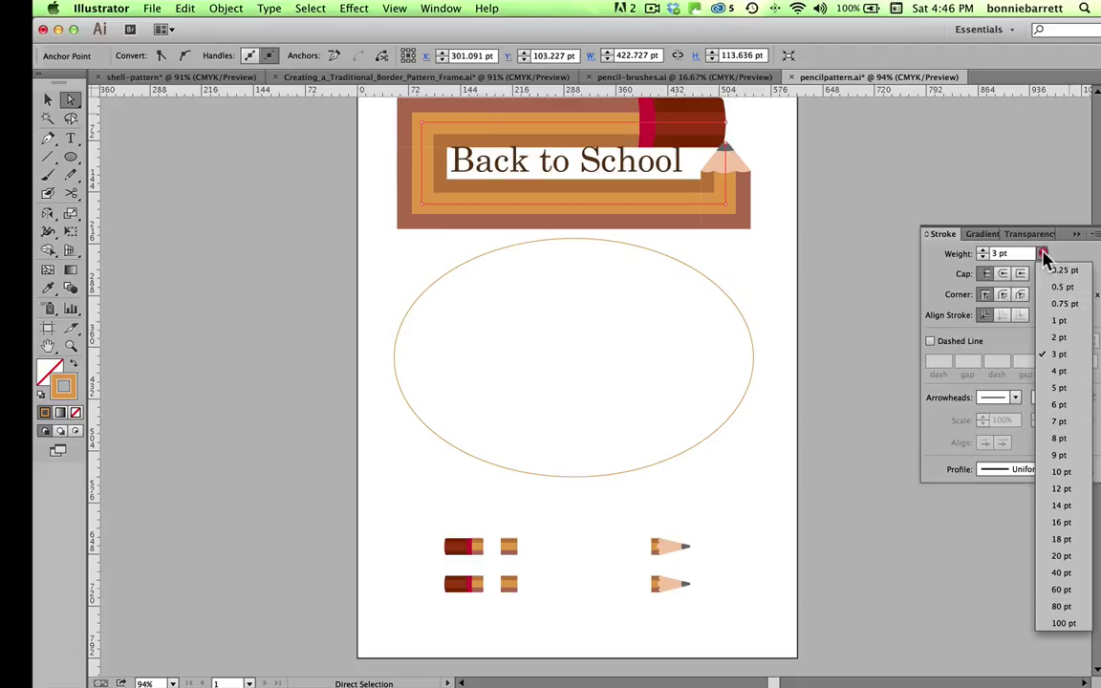
left_click(1053, 306)
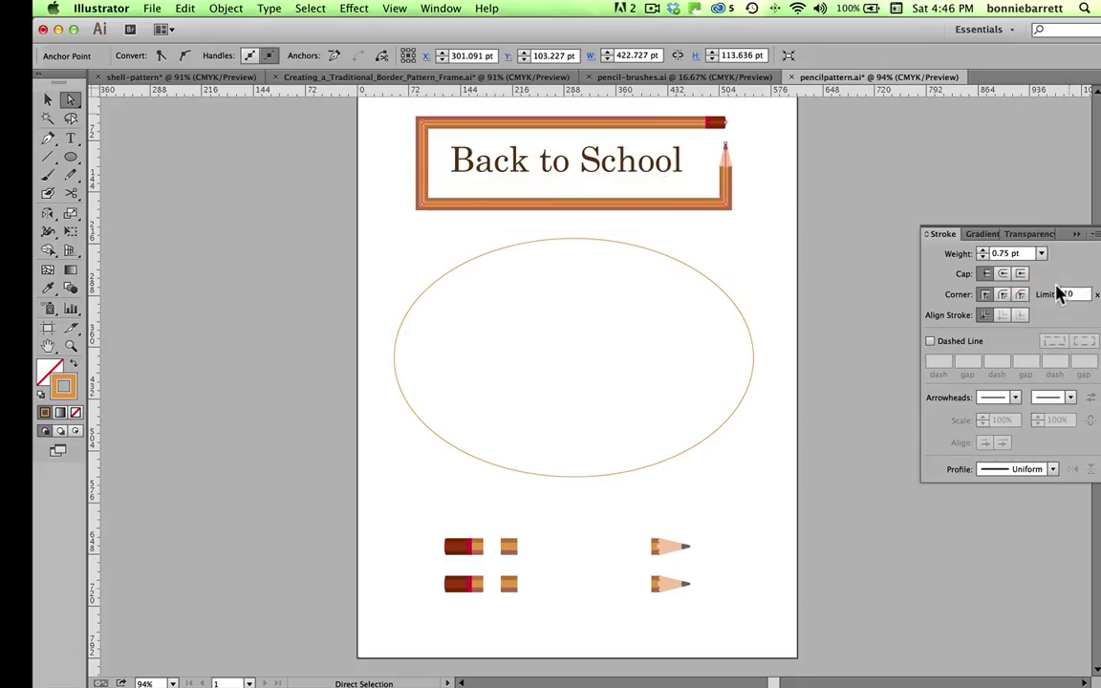
left_click(1042, 255)
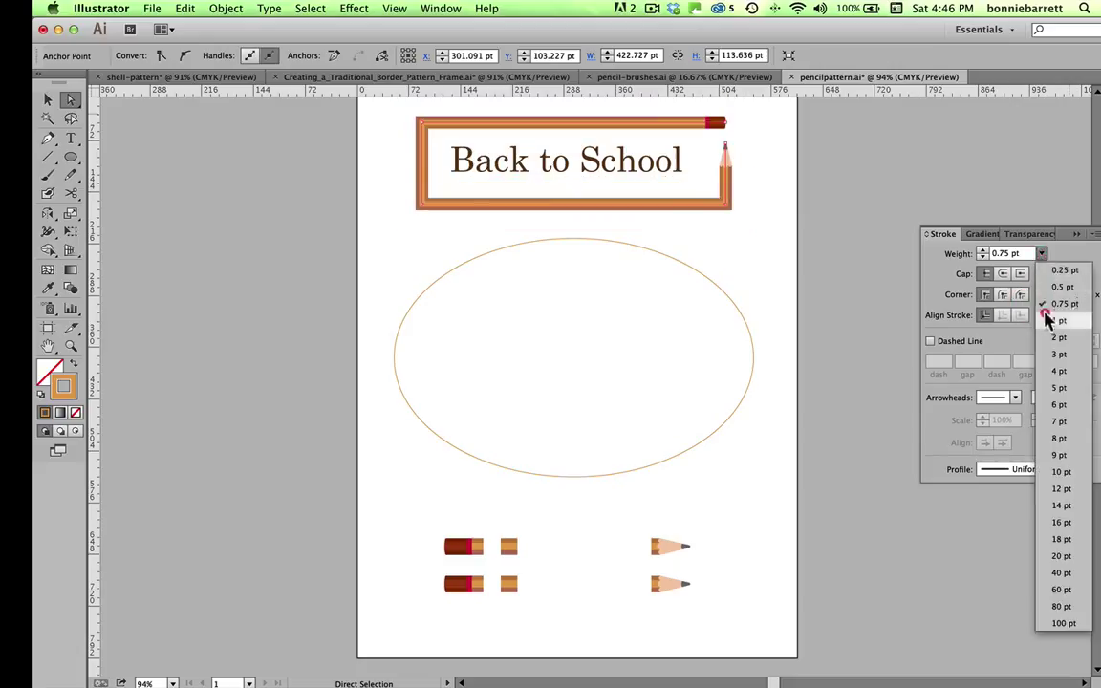
left_click(1051, 320)
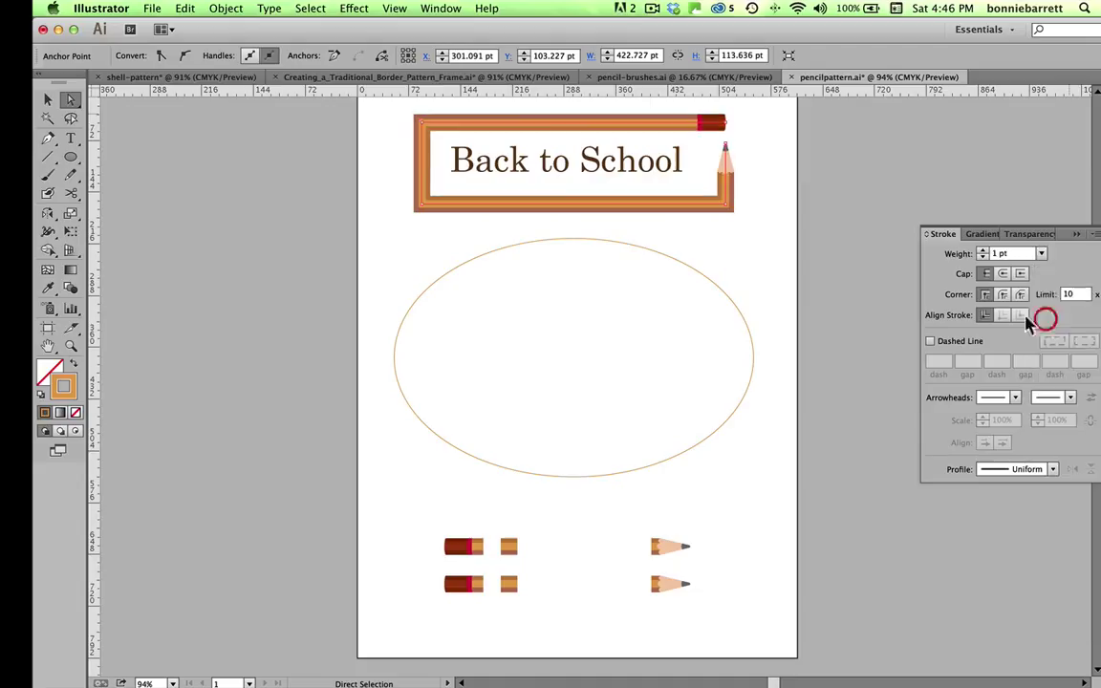
Step: Apply the Penils2 pencil brush to the ellipse
left_click(568, 238)
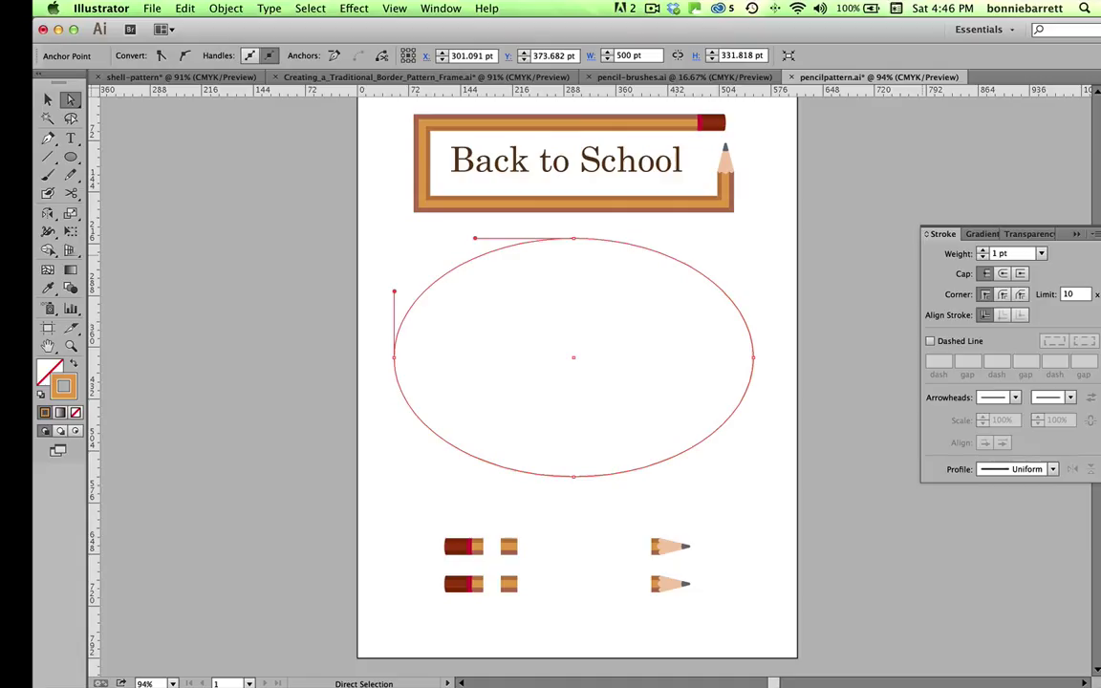
key("F5")
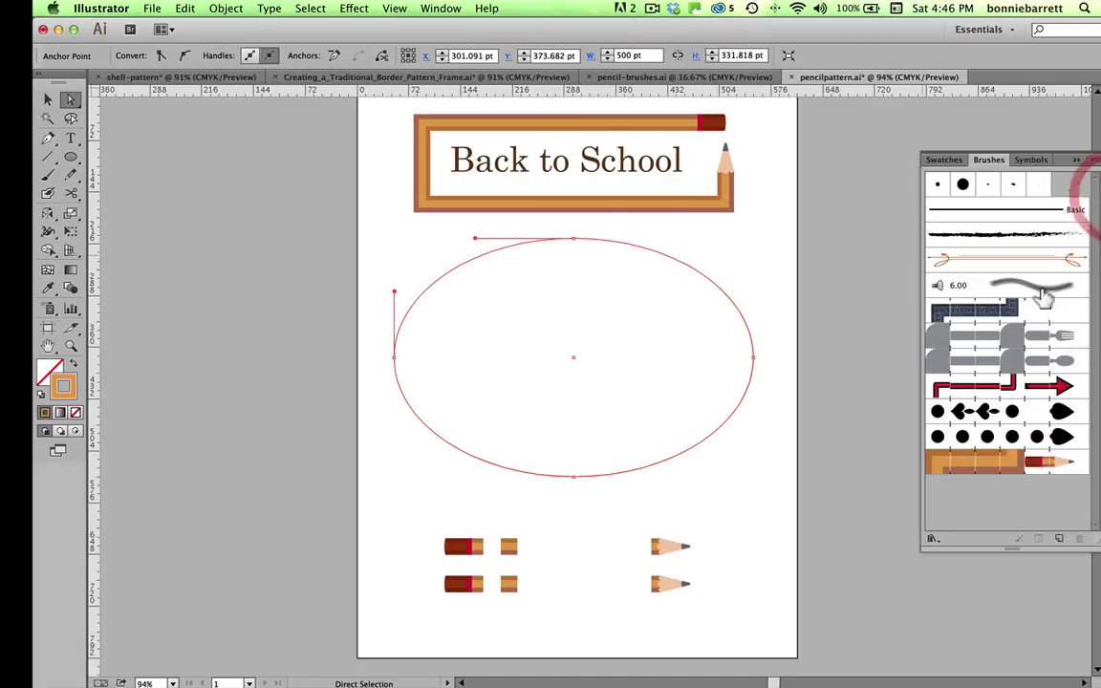
left_click(1011, 460)
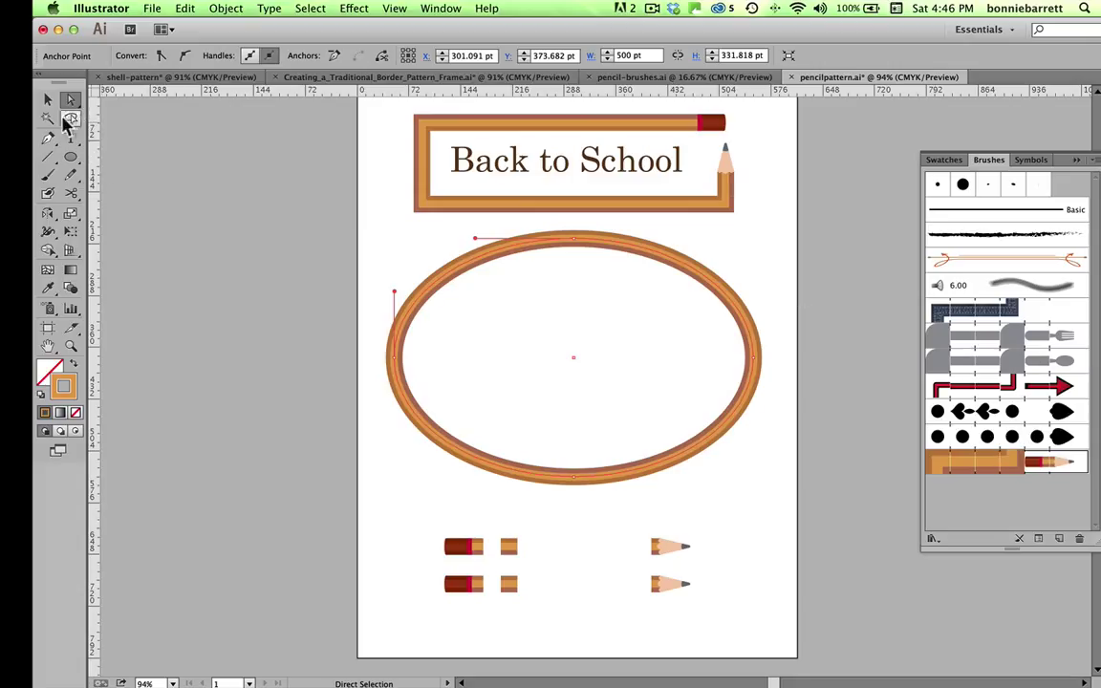
Step: Add anchors on the ellipse's top edge, then delete the top anchors to open a gap
left_click(47, 140)
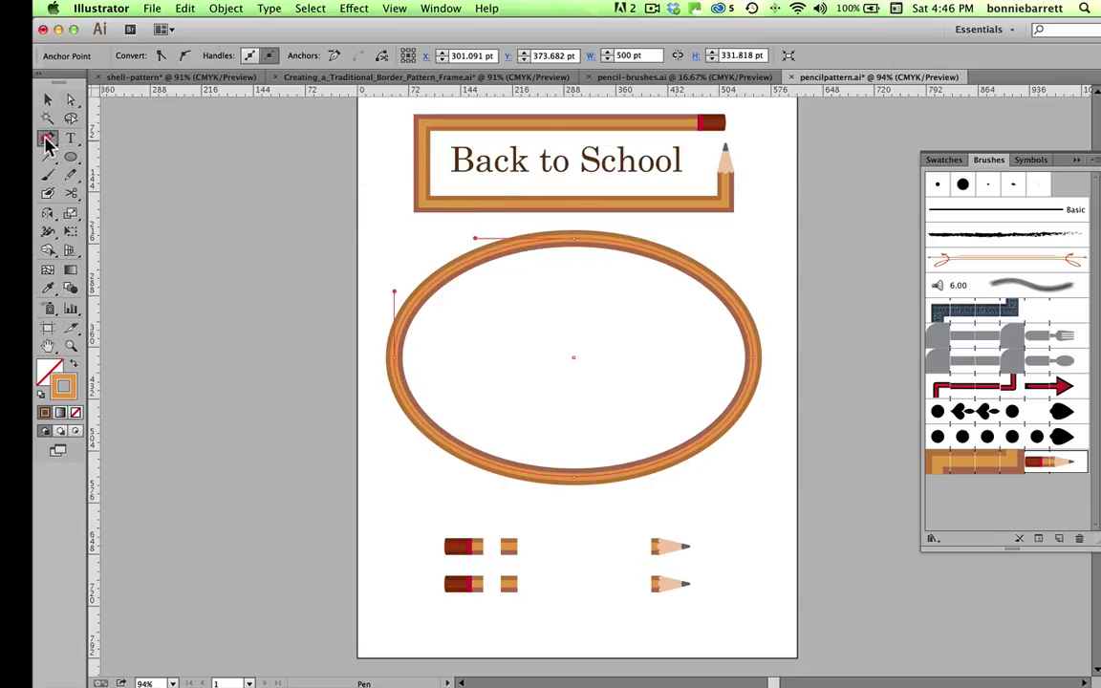
left_click_drag(48, 140, 84, 162)
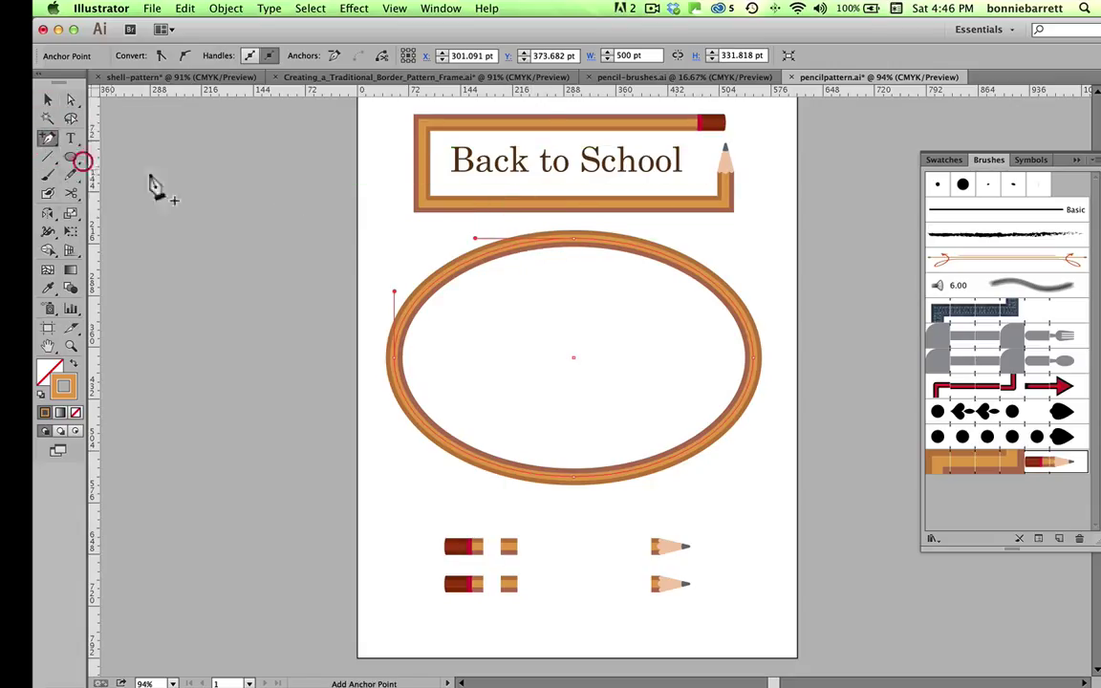
left_click(518, 239)
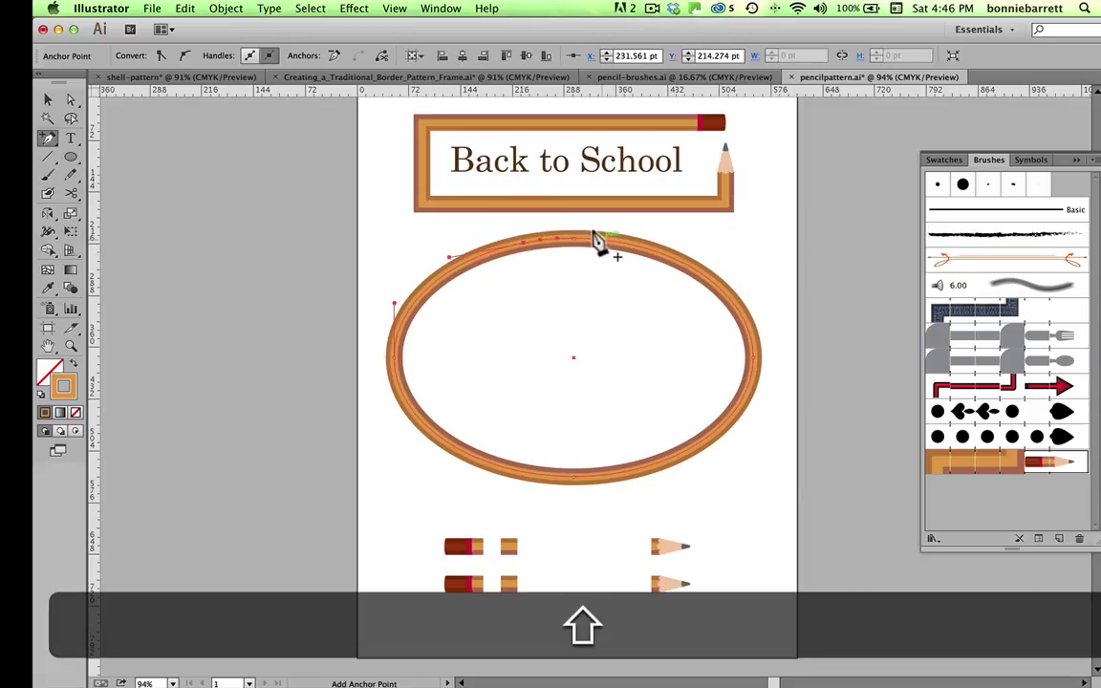
left_click(602, 238)
left_click(67, 99)
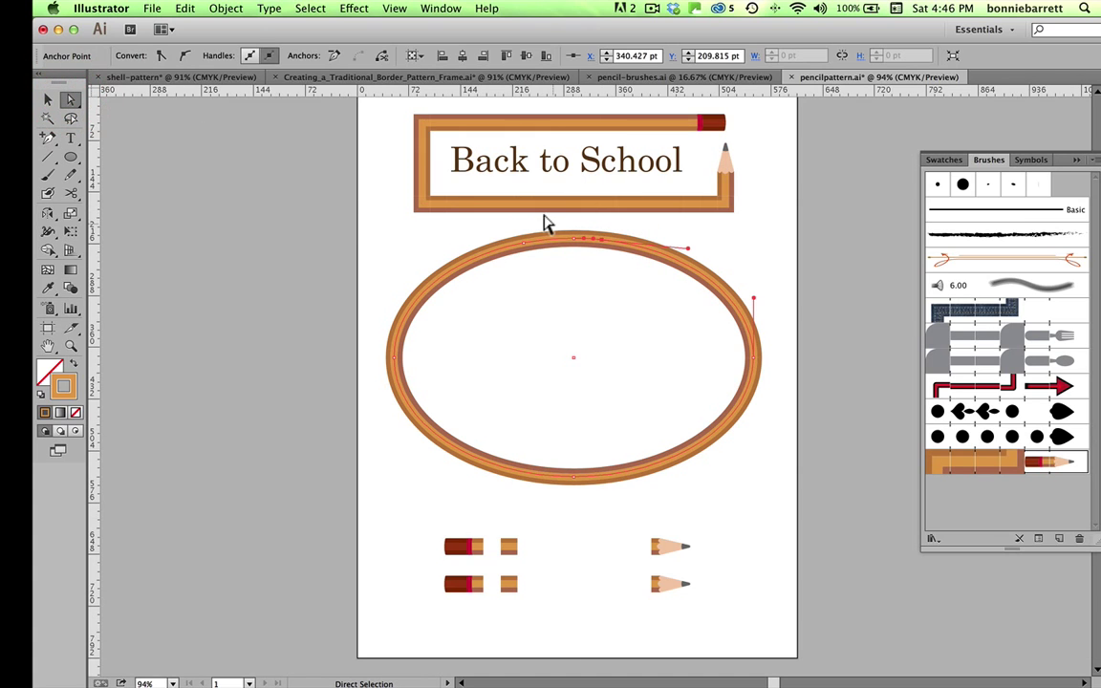
left_click(545, 225)
left_click(569, 249)
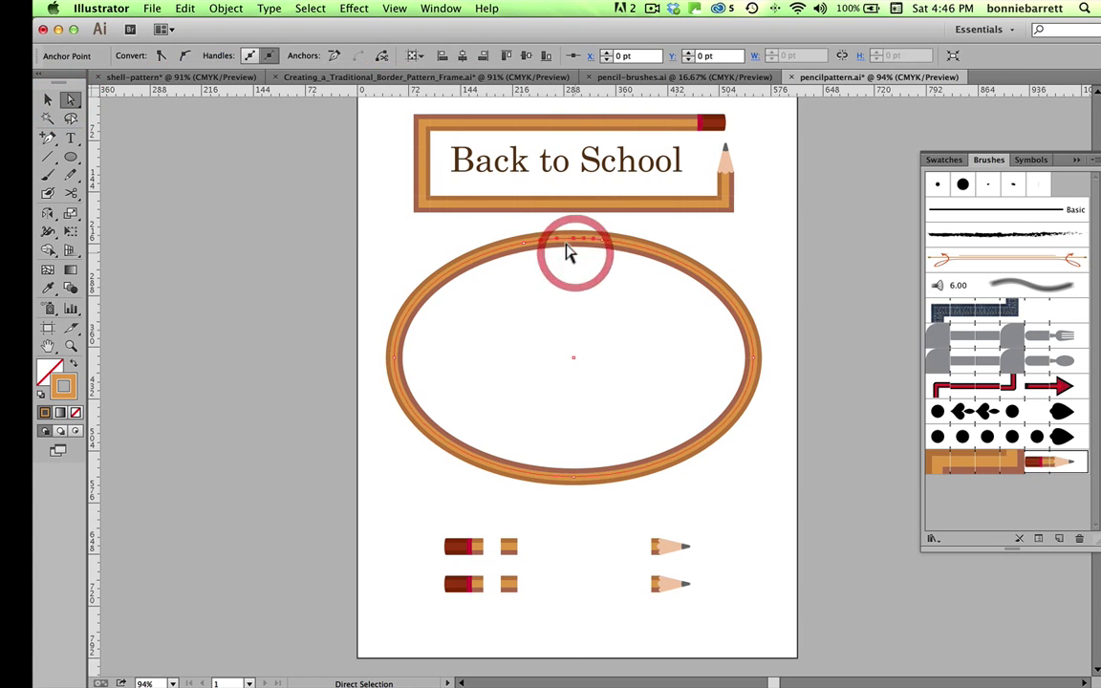
key("Delete")
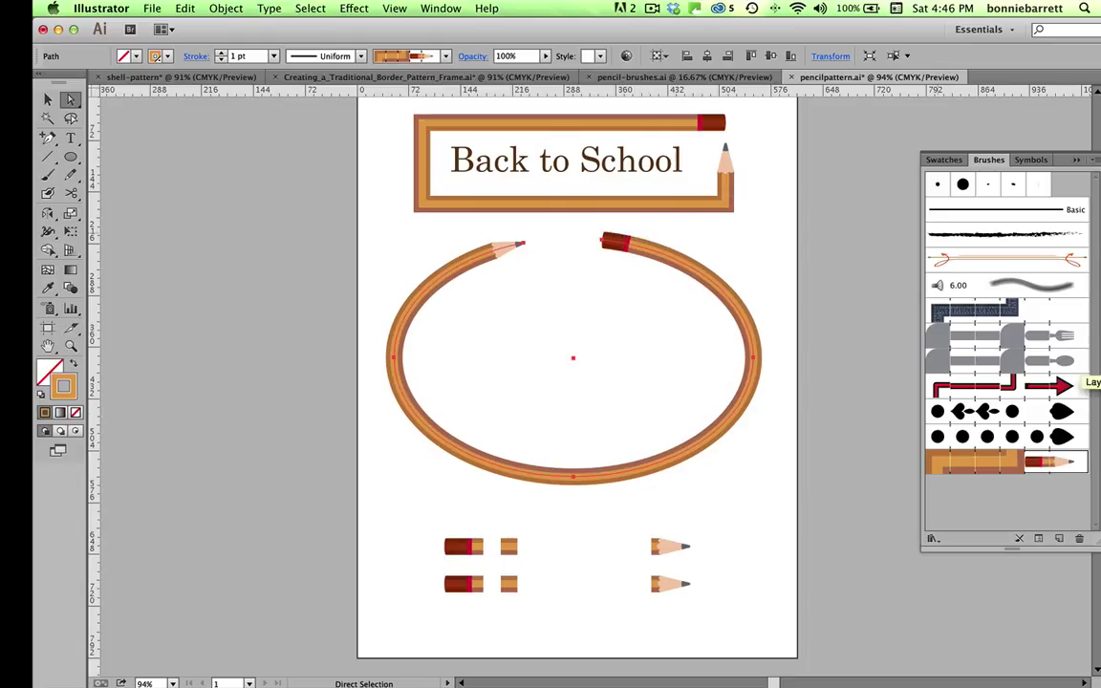
Step: Hide Layer 2 with the frame and ellipse, and show Layer 3 with the PENCIL letters
left_click(1092, 381)
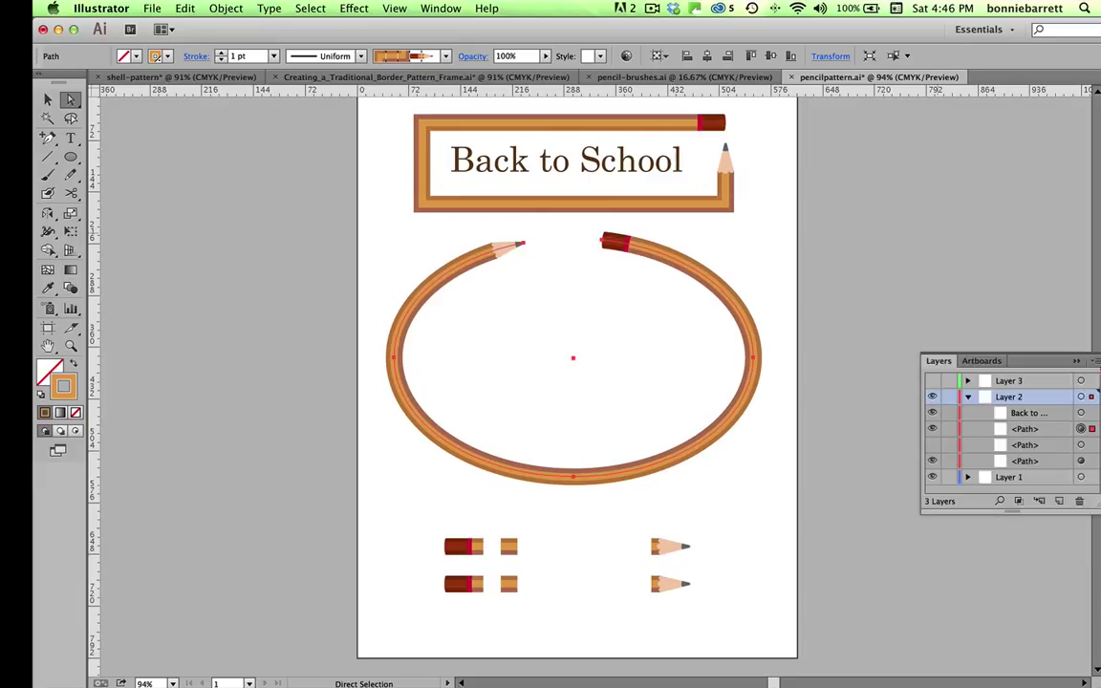
left_click(932, 396)
left_click(933, 380)
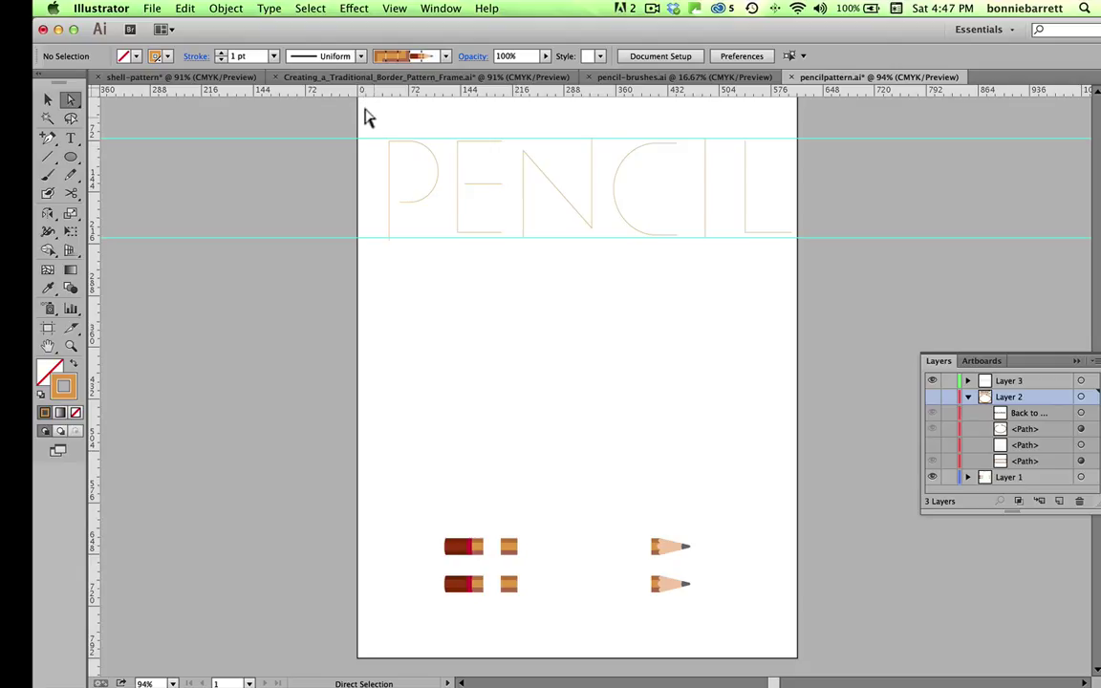
Step: Give all the PENCIL letter paths a black 1 pt stroke
mouse_move(358, 118)
left_mouse_down()
mouse_move(808, 253)
mouse_move(816, 237)
left_mouse_up()
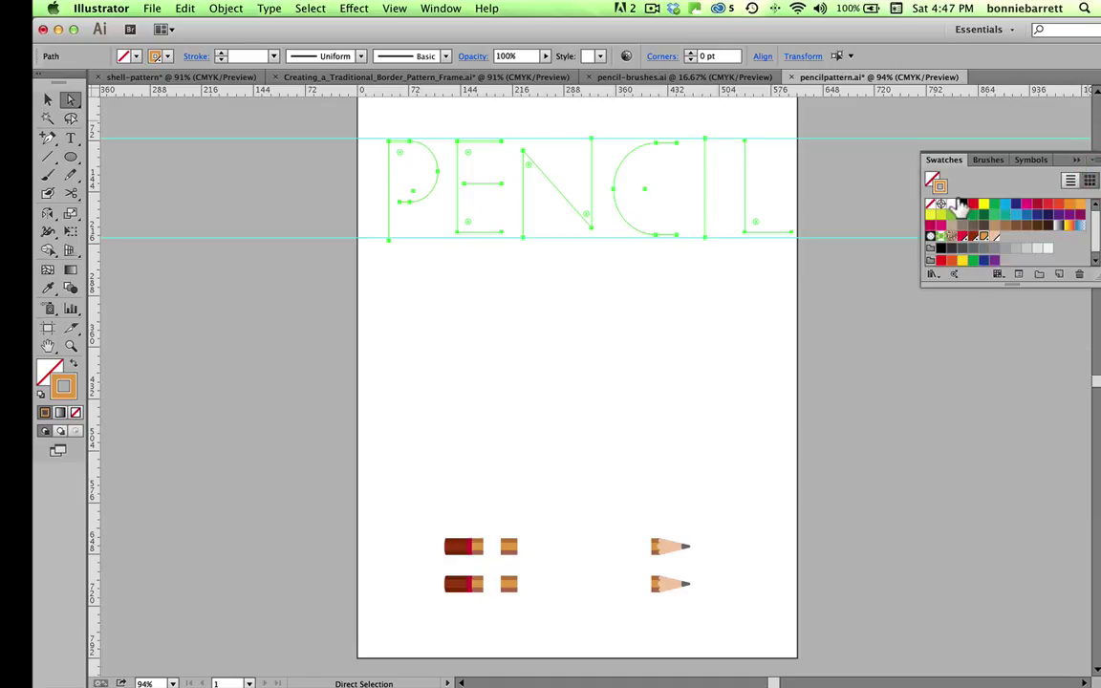
left_click(960, 203)
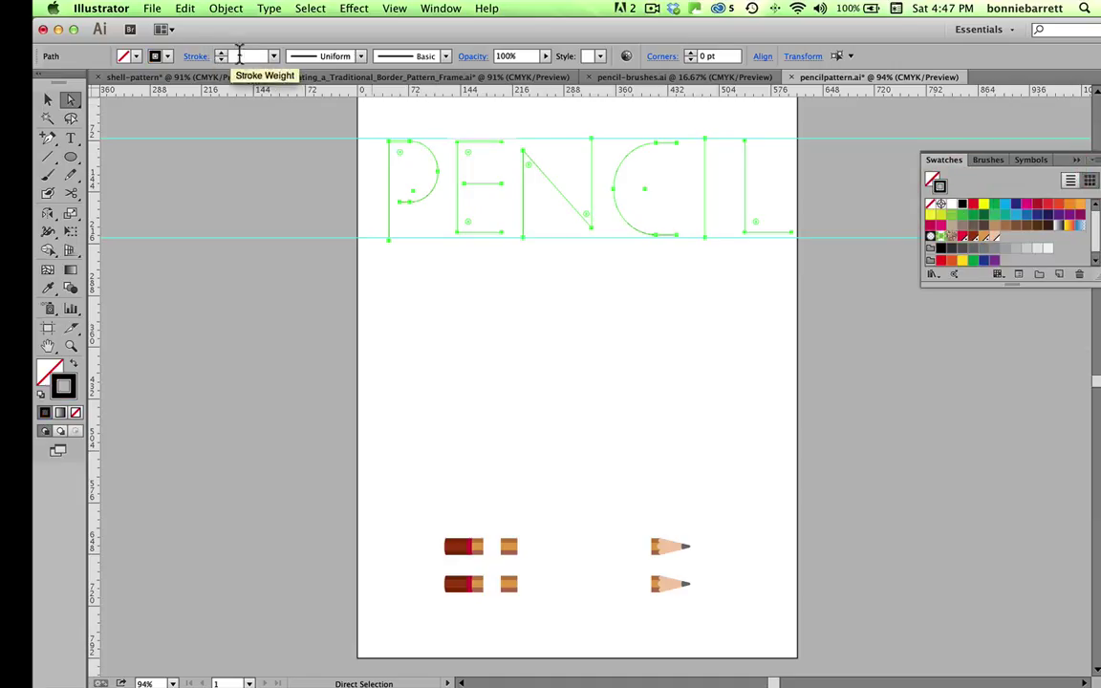
left_click(273, 58)
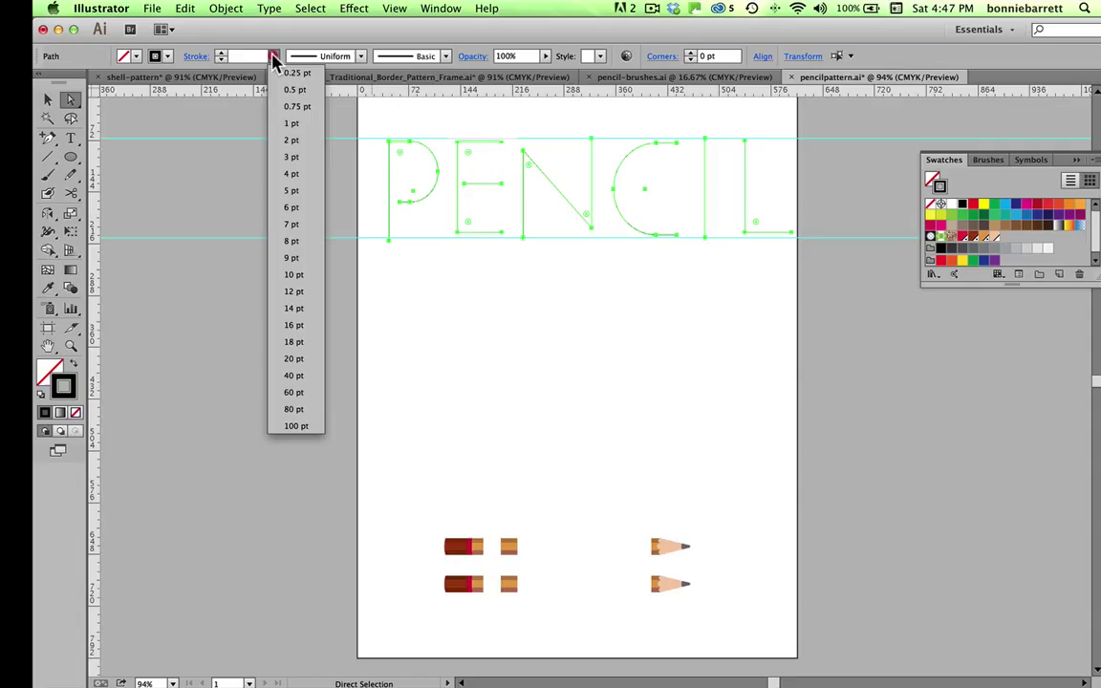
left_click(271, 128)
left_click(316, 115)
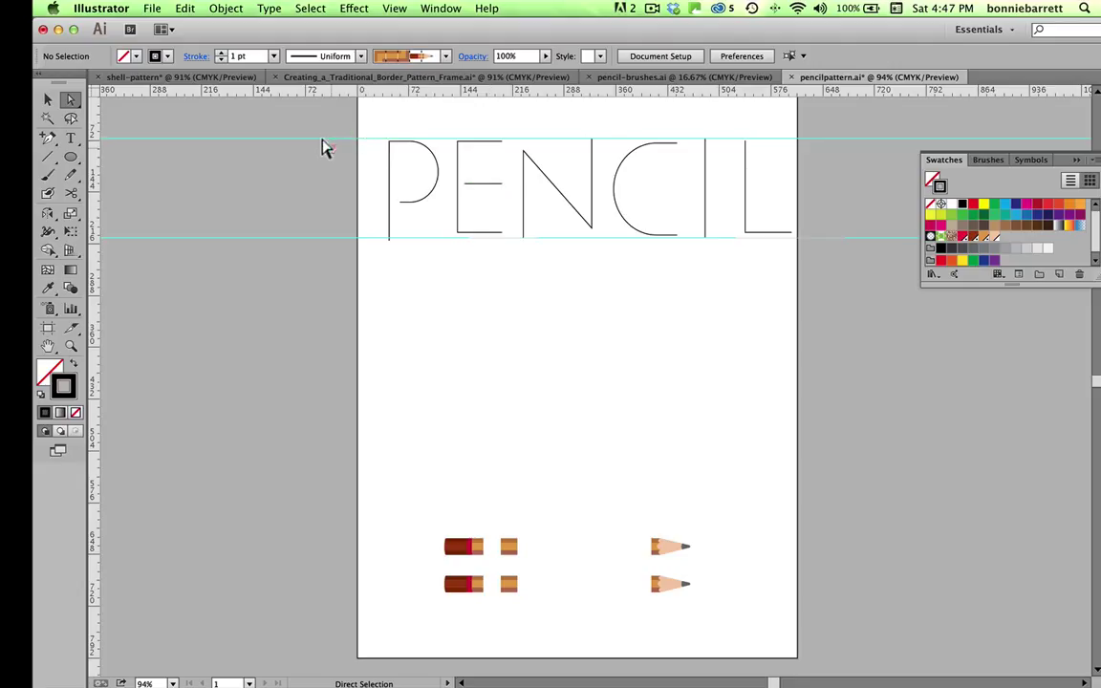
Step: Apply the pencil pattern brush to all the PENCIL letters
left_click(47, 99)
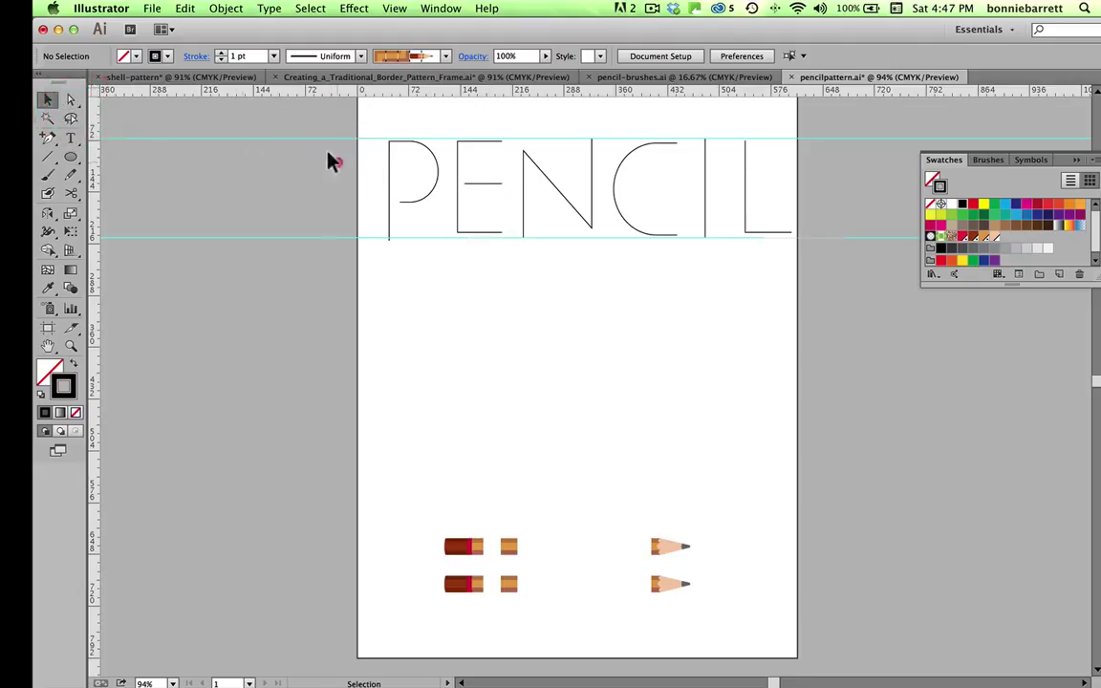
mouse_move(333, 162)
left_mouse_down()
mouse_move(708, 227)
mouse_move(787, 216)
left_mouse_up()
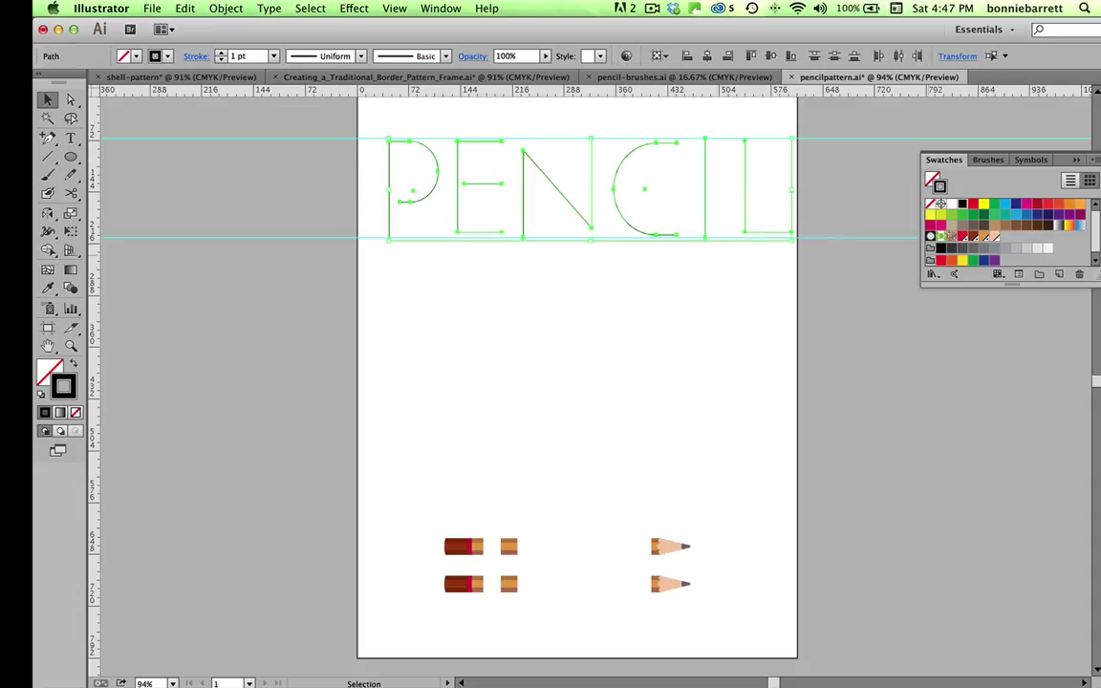
left_click(988, 159)
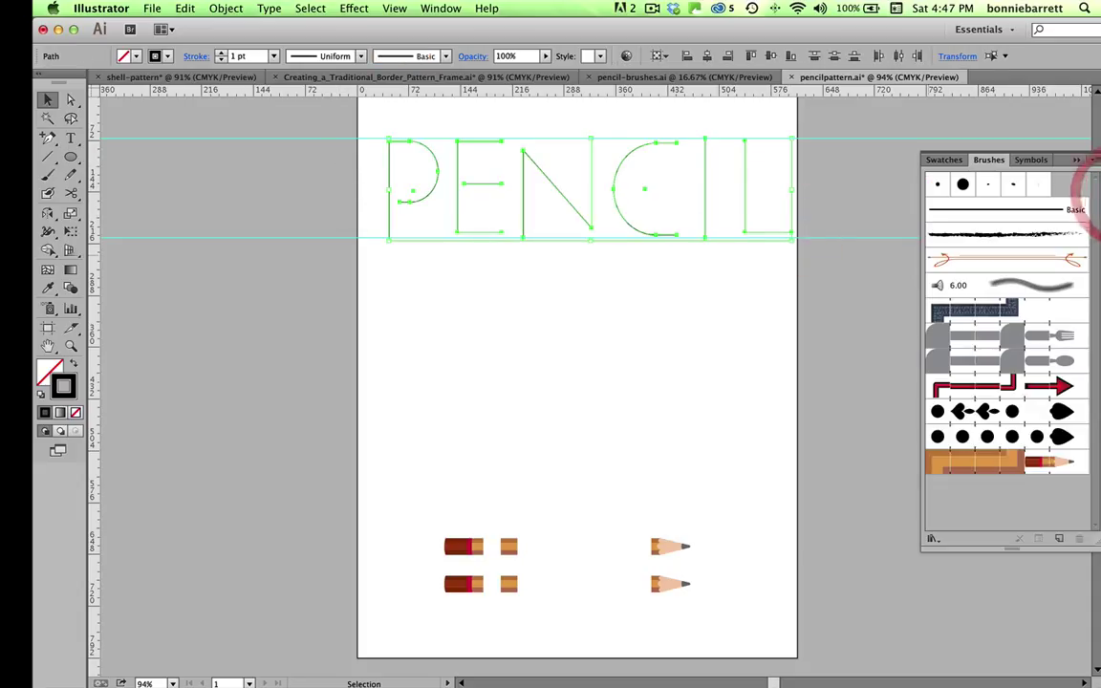
left_click(1018, 461)
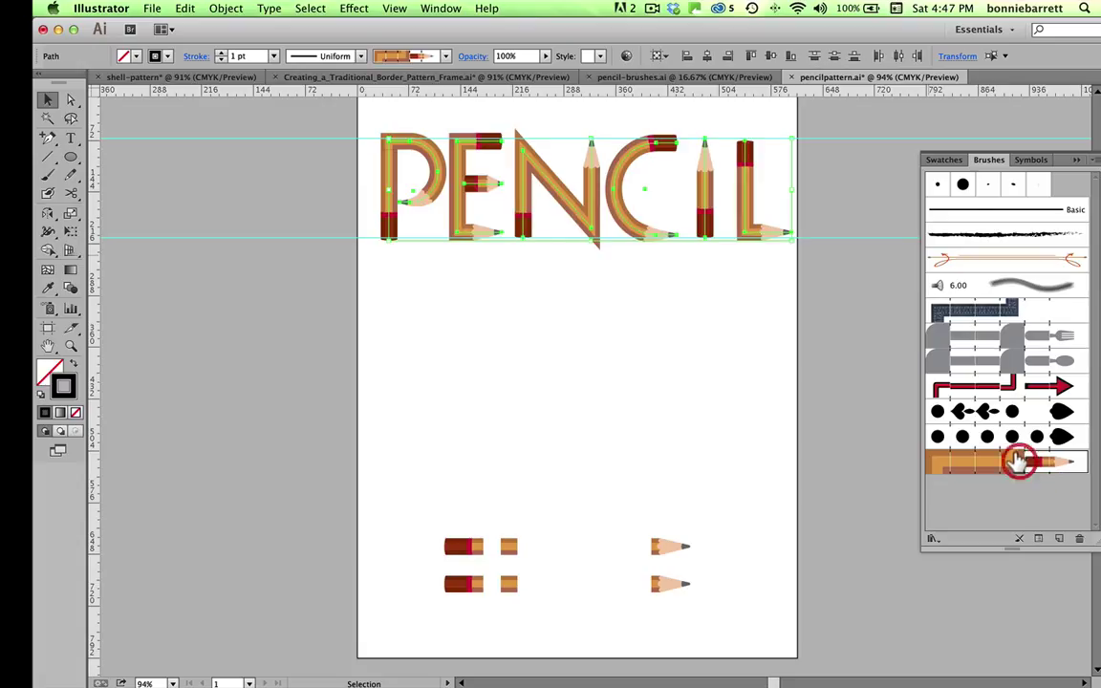
left_click(579, 275)
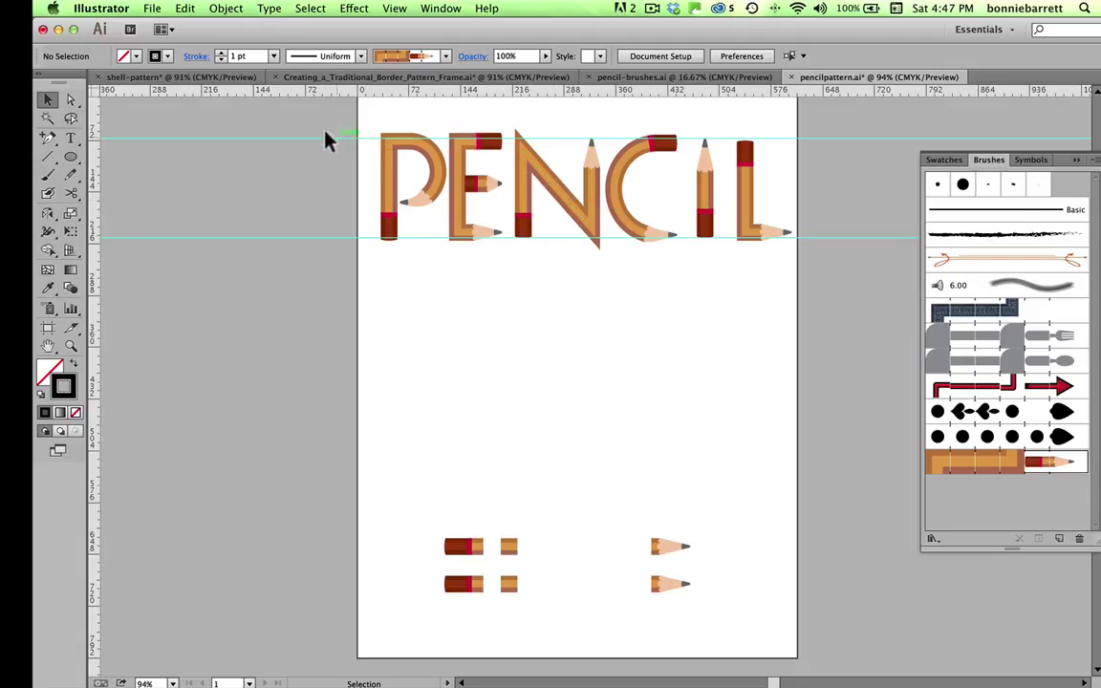
Step: Thin the pencil-brushed PENCIL letters to a 0.5 pt stroke
mouse_move(323, 142)
left_mouse_down()
mouse_move(777, 233)
mouse_move(822, 229)
left_mouse_up()
left_click(272, 56)
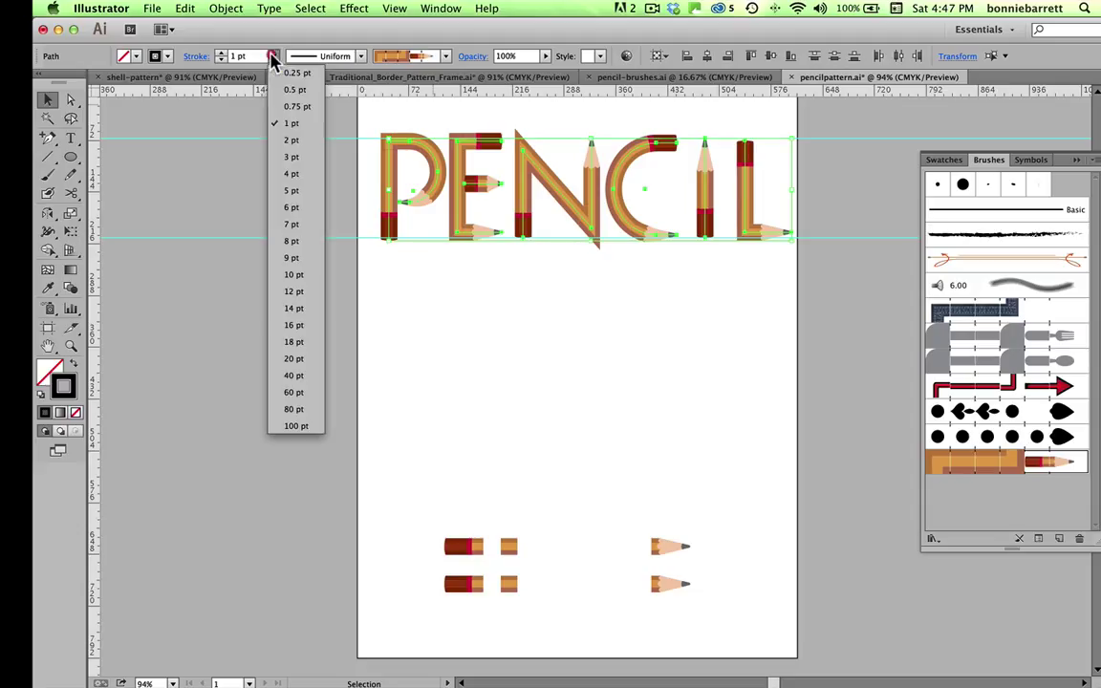
left_click(275, 39)
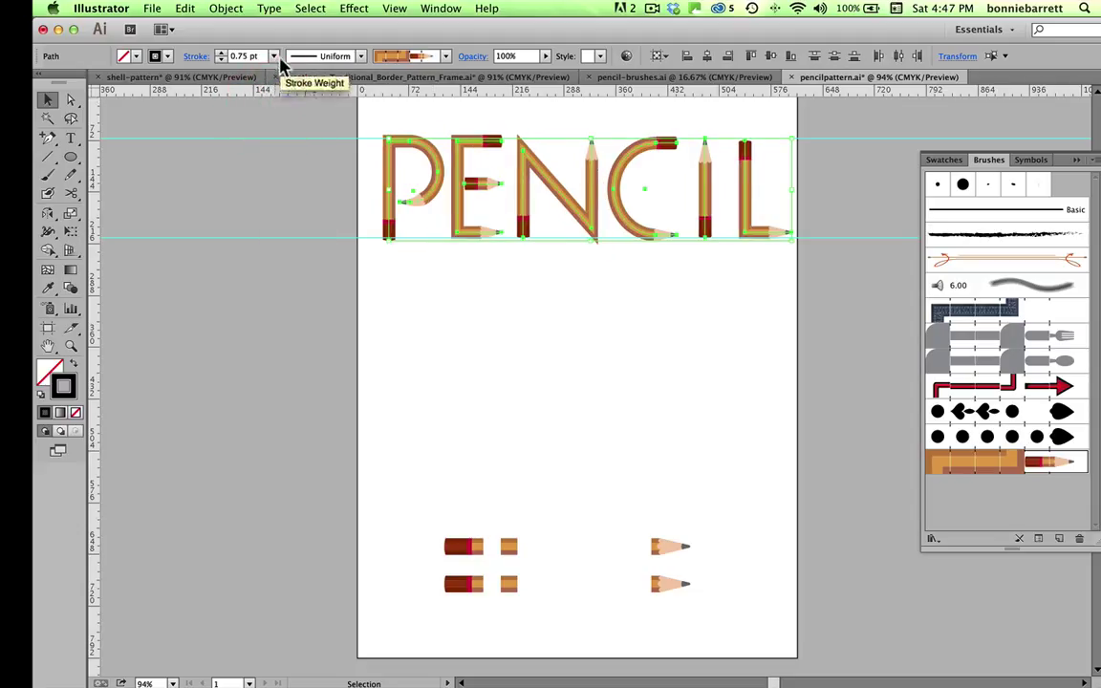
left_click(273, 55)
left_click(276, 89)
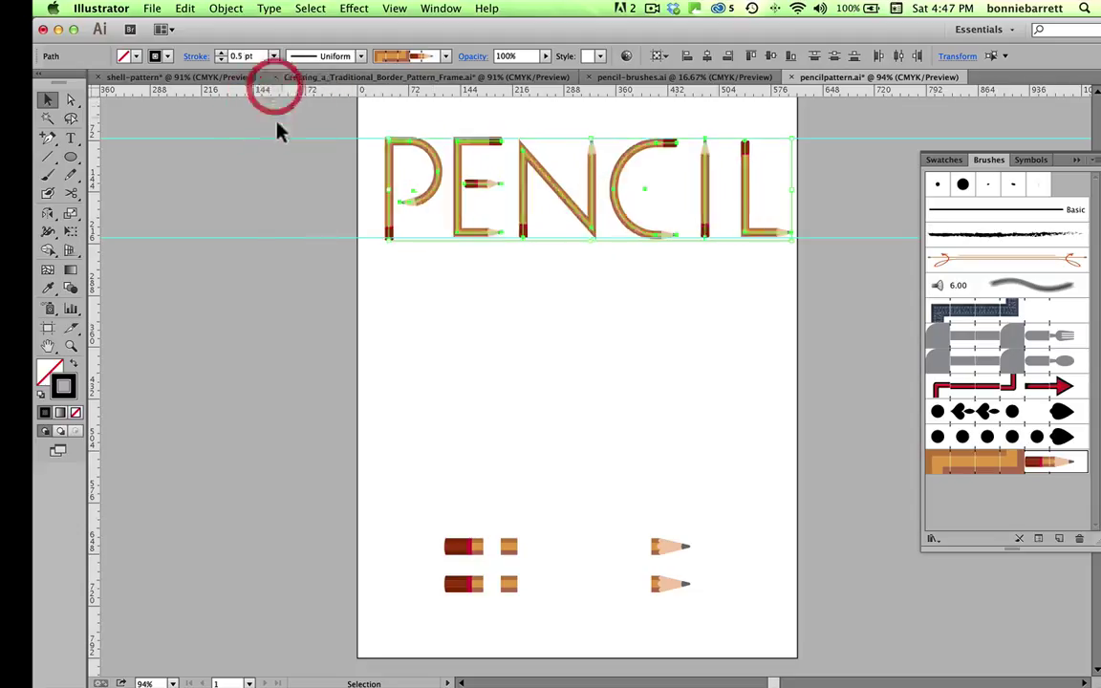
left_click(292, 164)
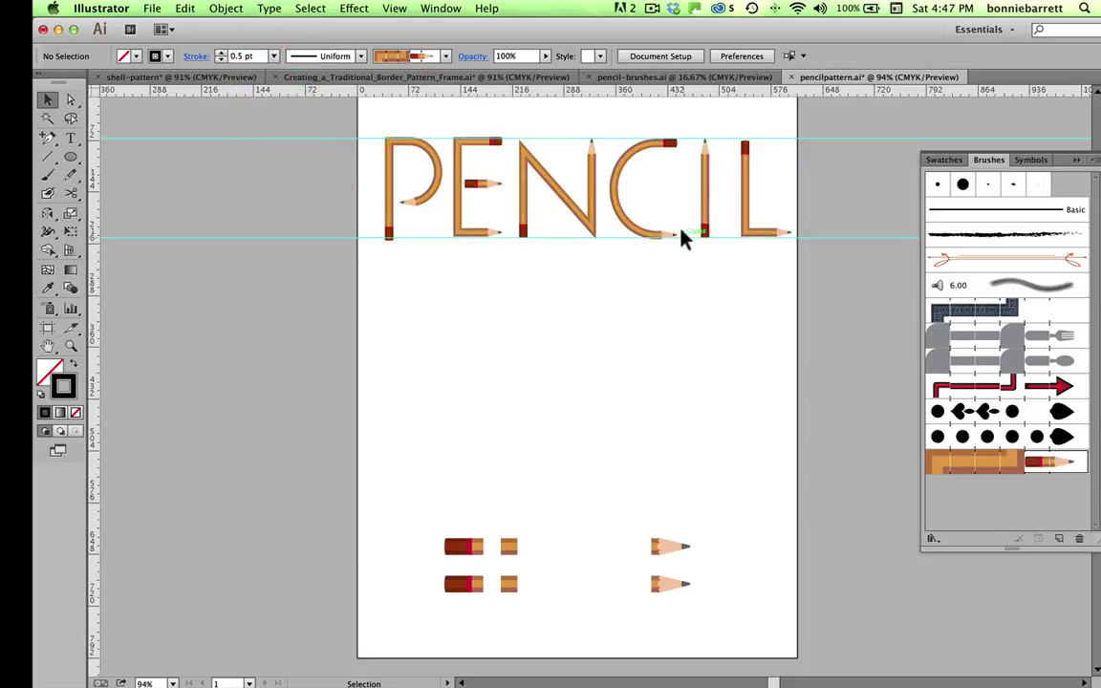
left_click_drag(686, 239, 696, 241)
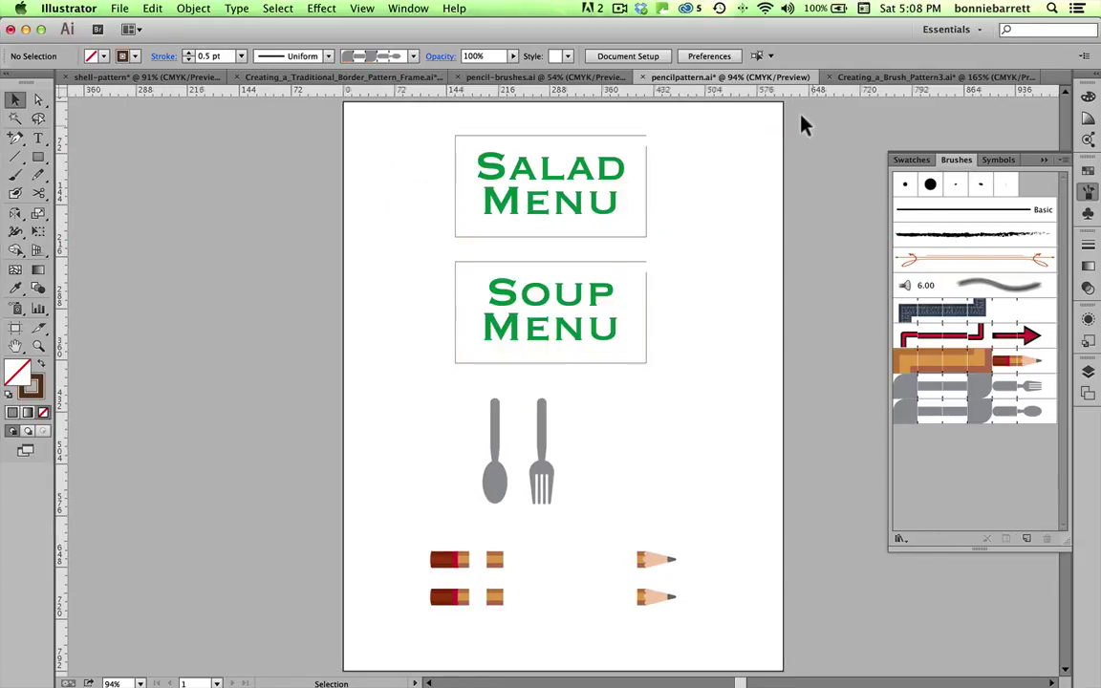
Step: Give the Salad Menu box the fork pattern brush at 0.5 pt
scroll(708, 339, "left", 2)
left_click_drag(557, 445, 557, 445)
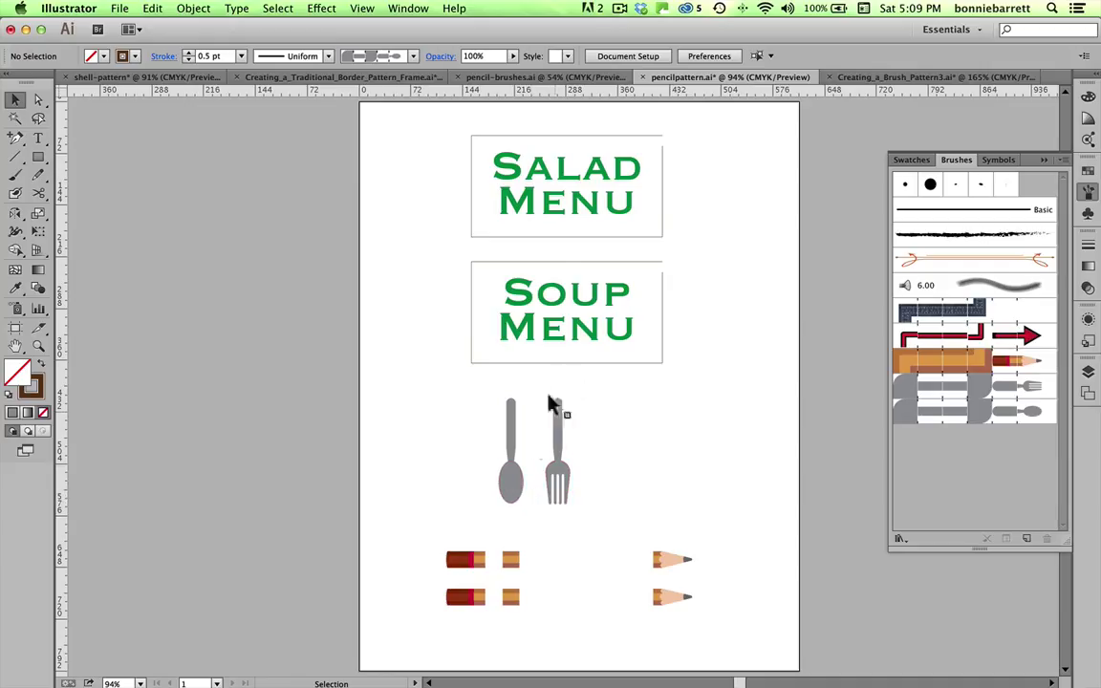
left_click(650, 233)
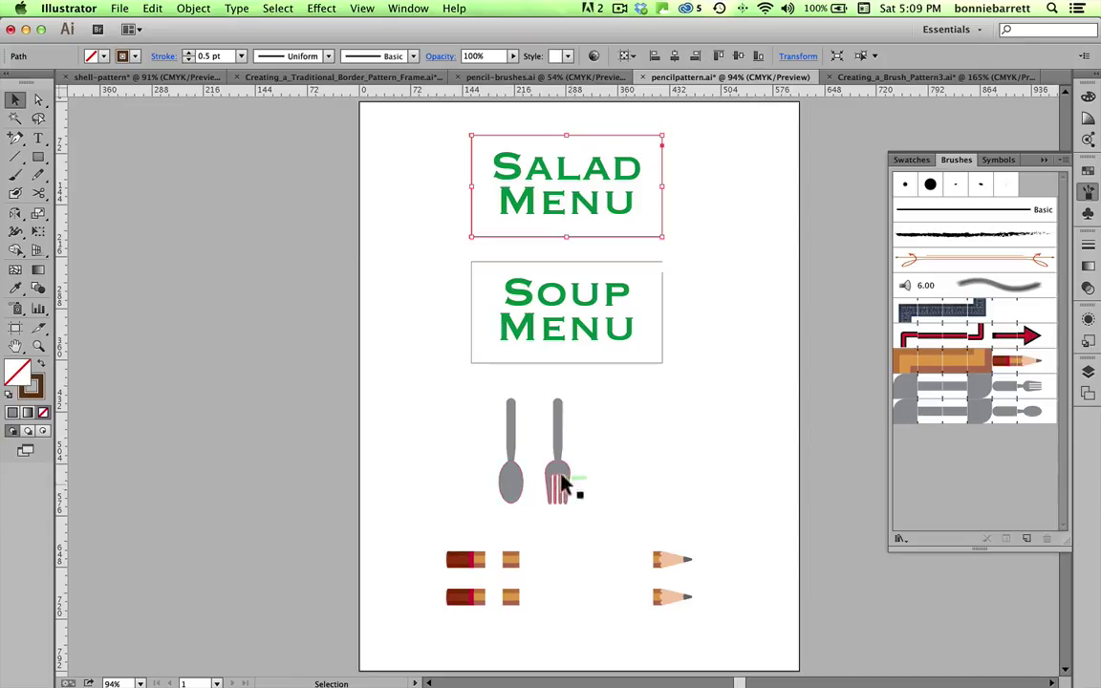
left_click(1021, 383)
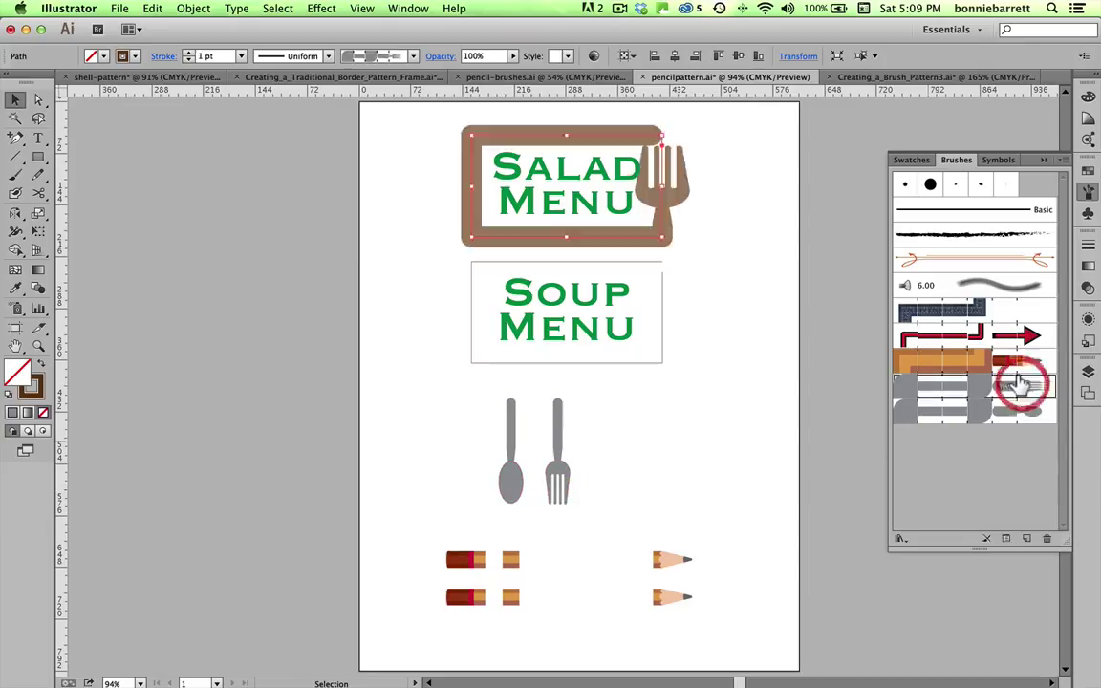
left_click(241, 56)
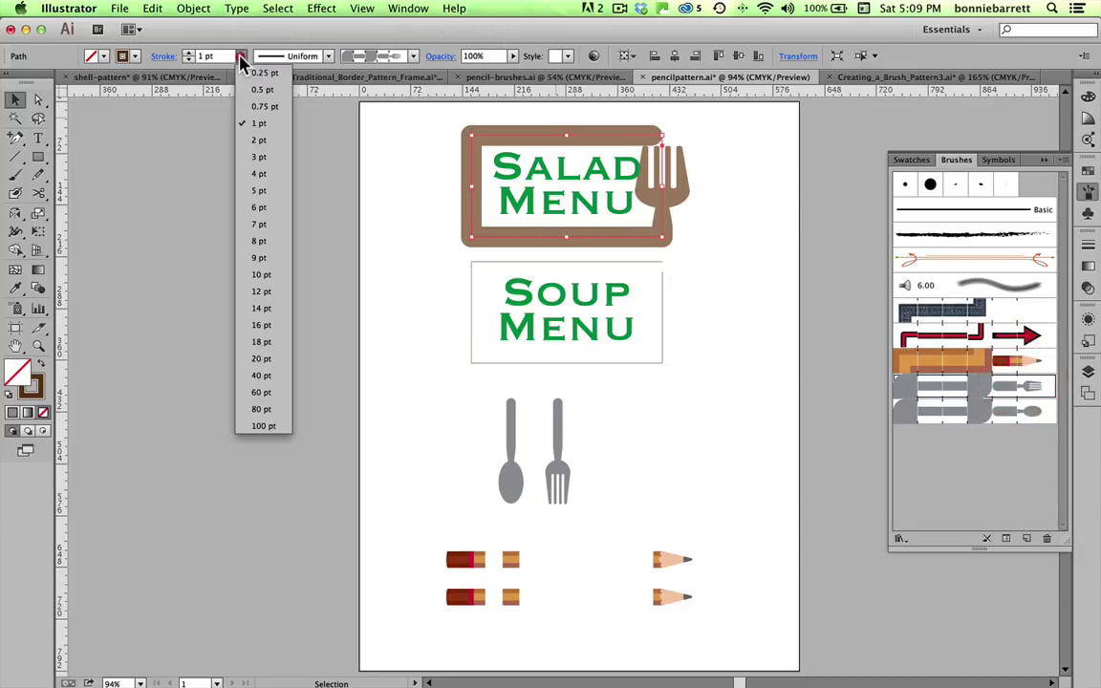
left_click(247, 89)
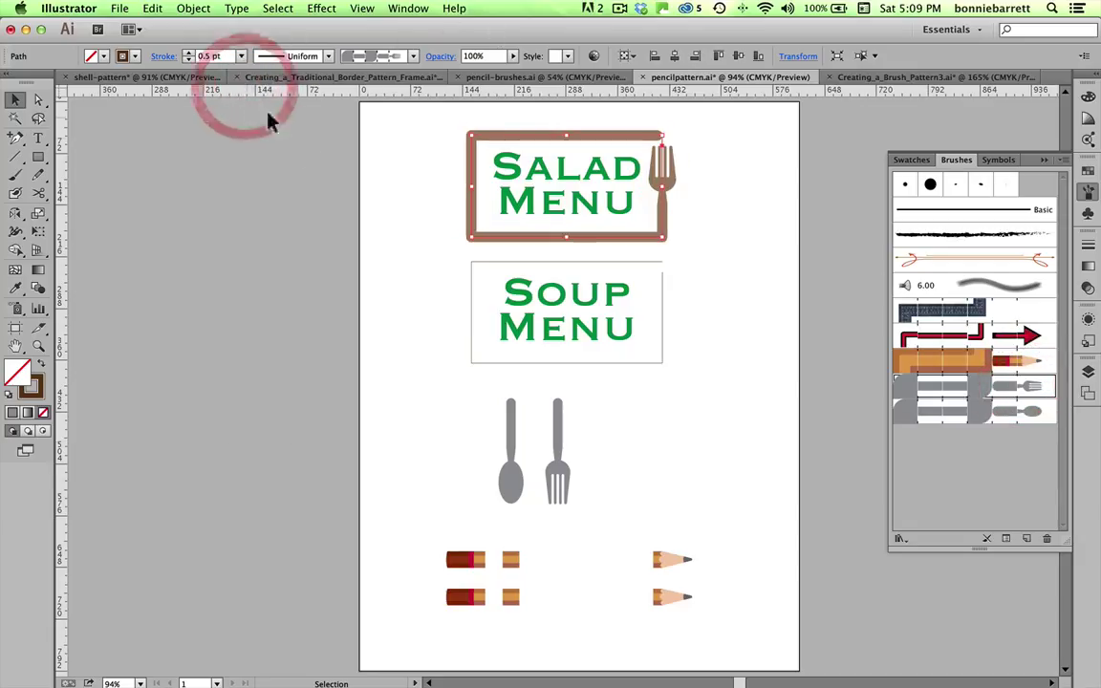
Step: Give the Soup Menu box the spoon pattern brush at 0.5 pt
left_click(466, 269)
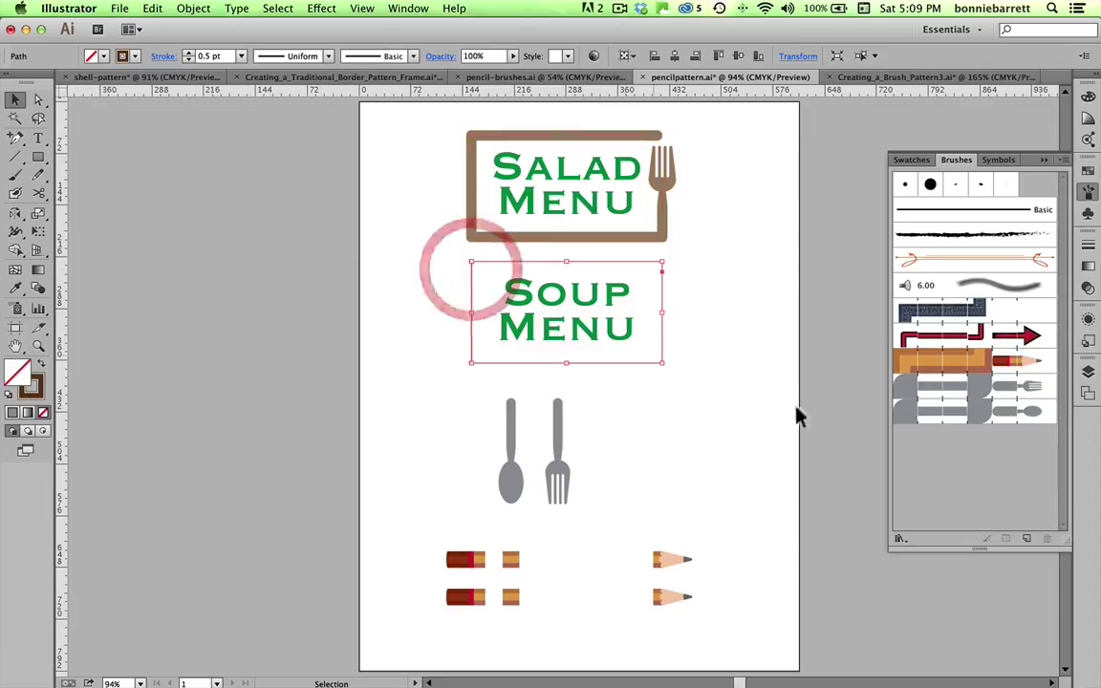
left_click(1021, 412)
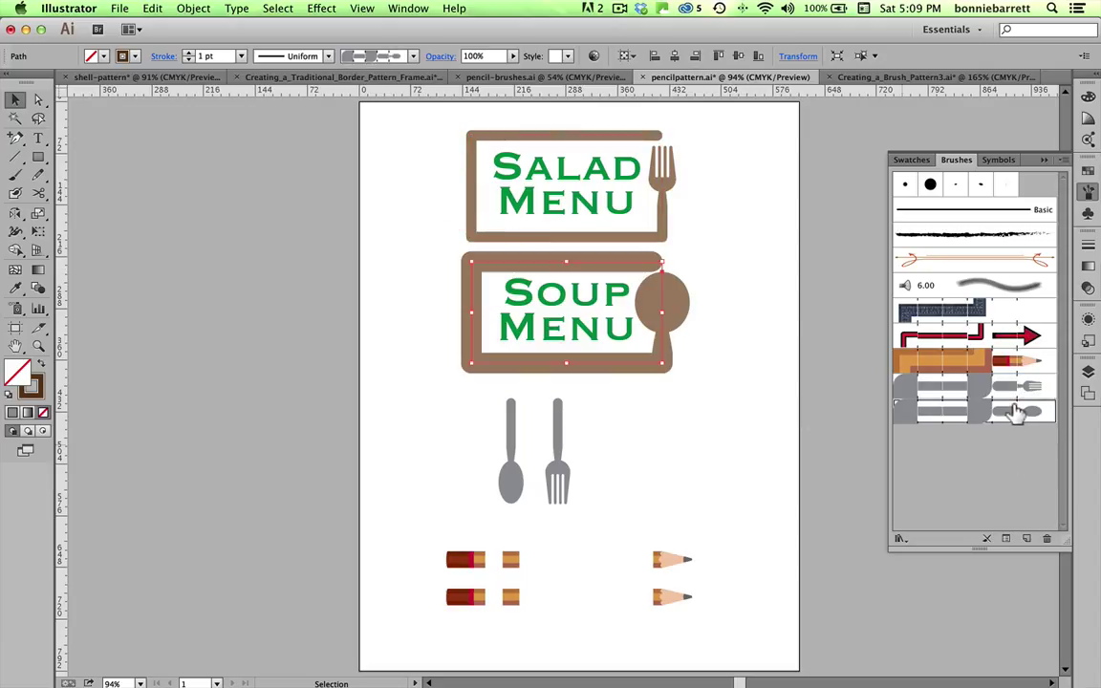
left_click(242, 57)
left_click(246, 88)
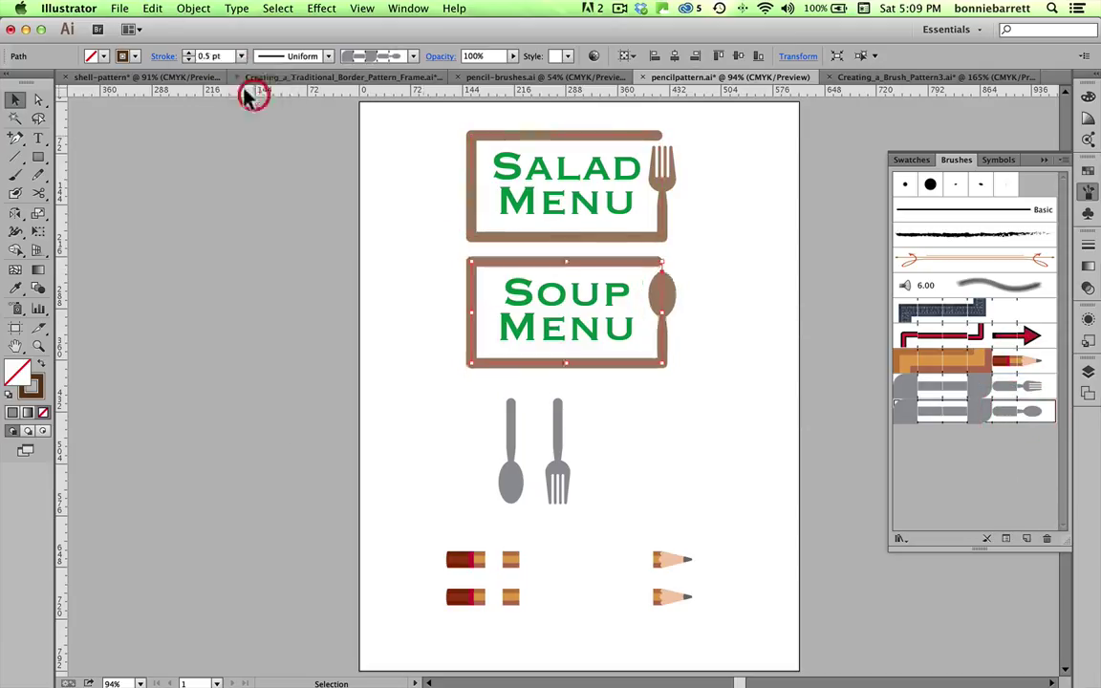
left_click(426, 165)
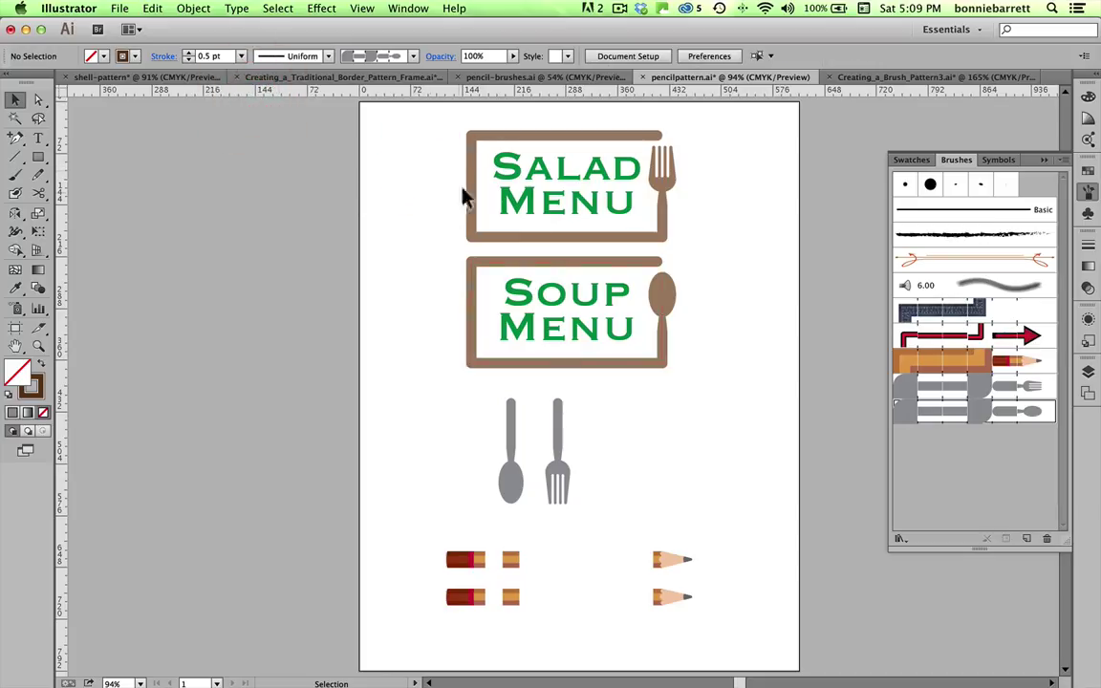